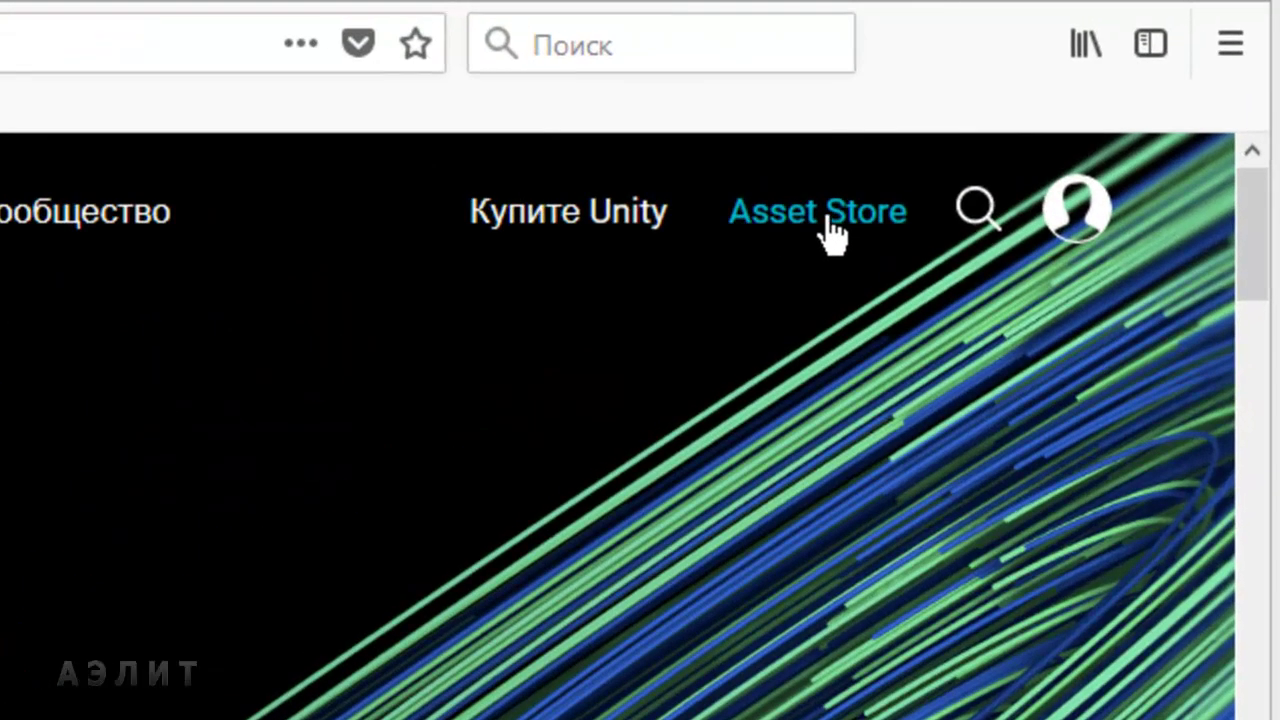
Open the Unity Asset Store, search 'terrain', then clear the search text.
click(829, 225)
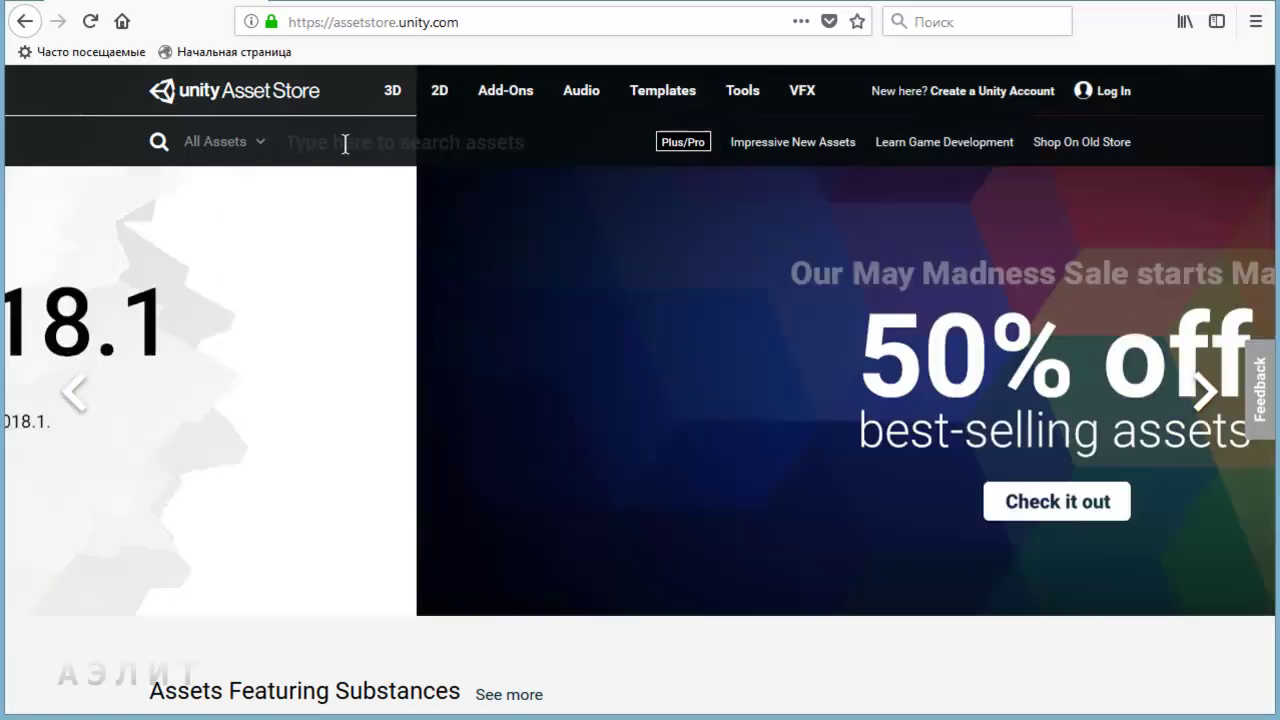
text(t)
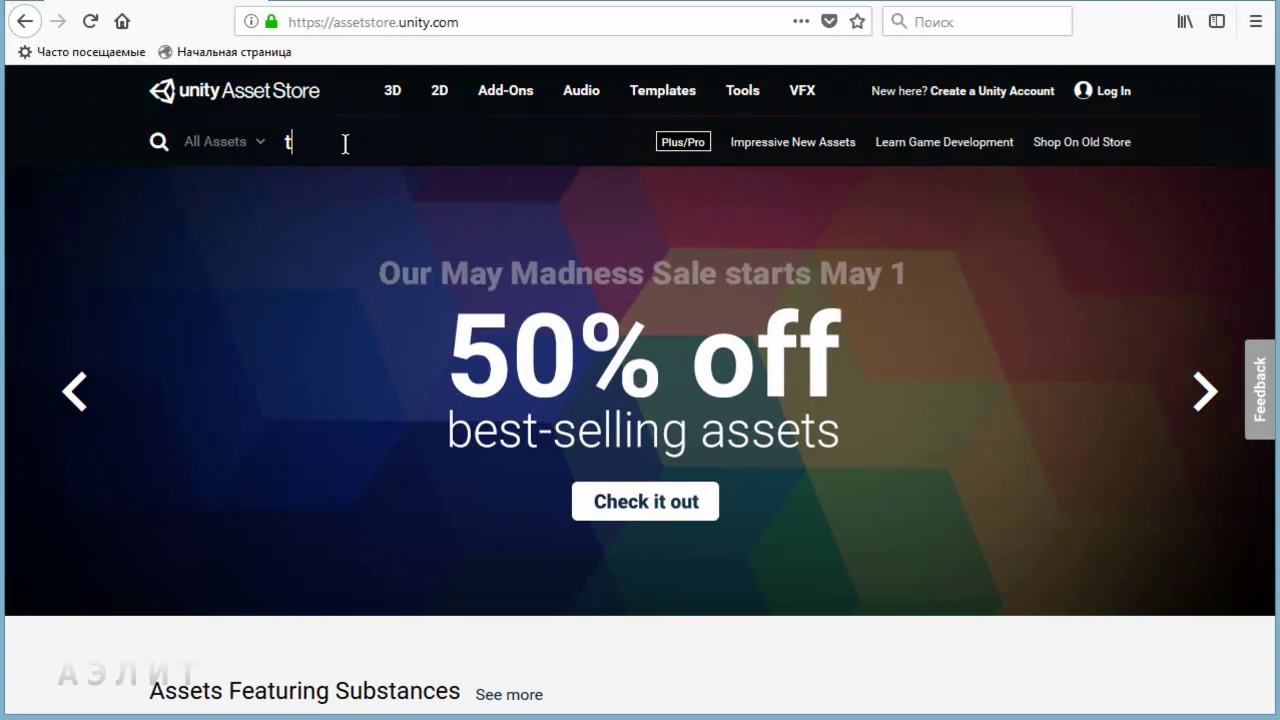
text(errain)
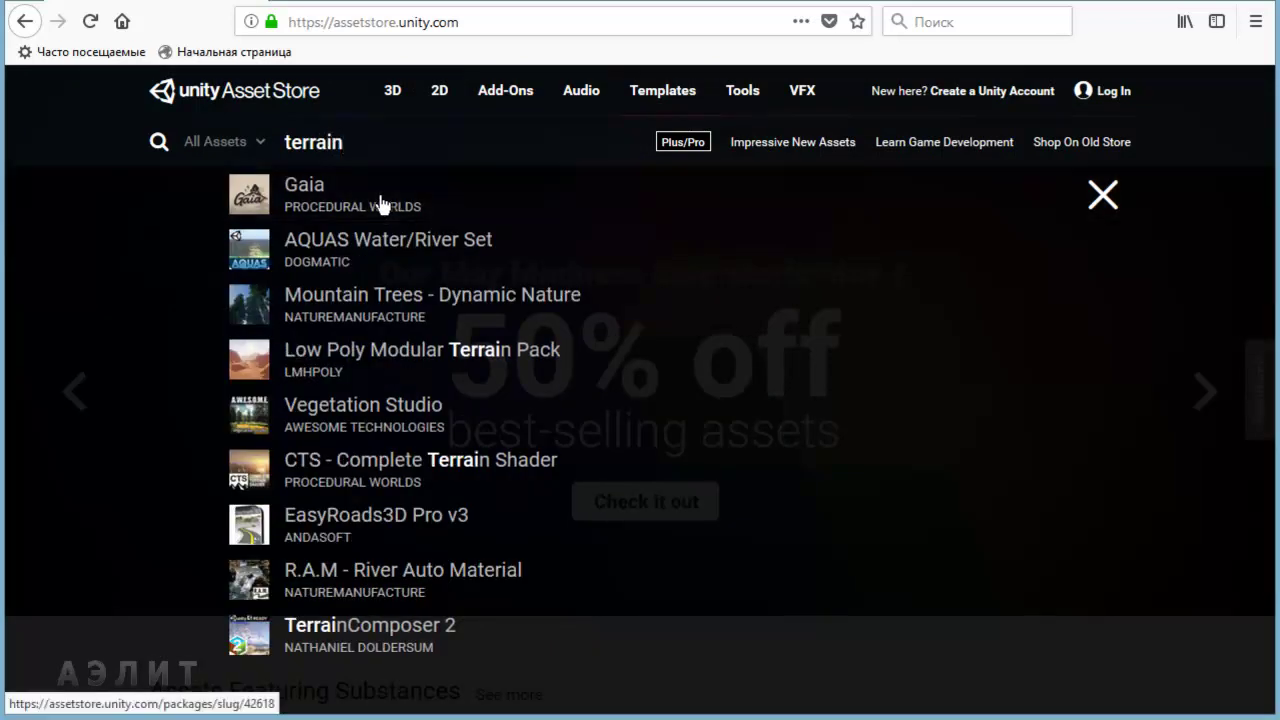
scroll(386, 609, down, 2)
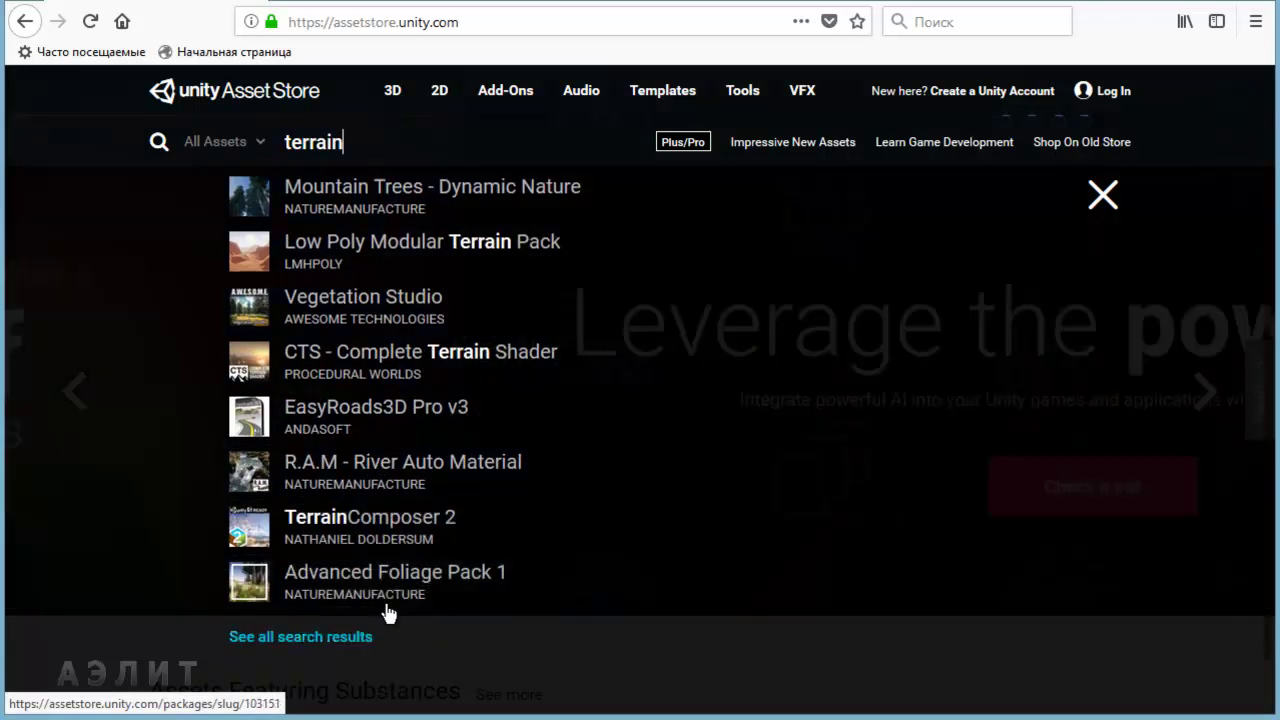
scroll(400, 389, up, 2)
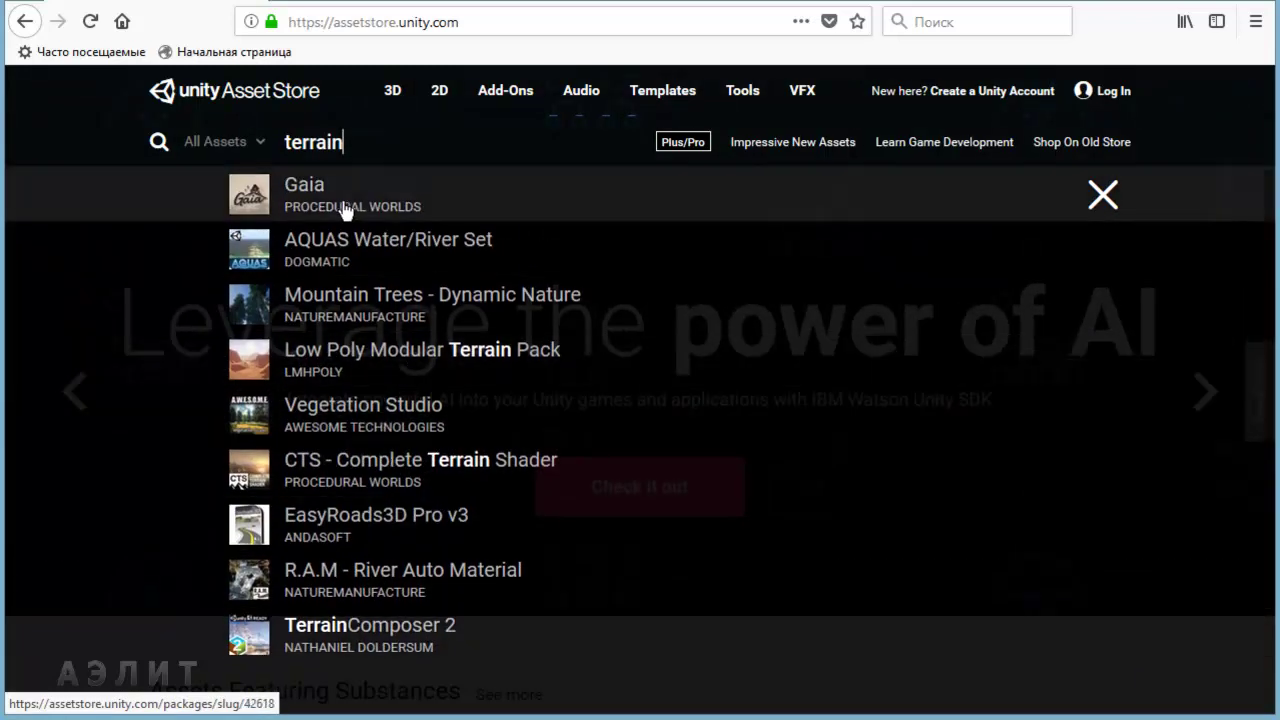
double_click(358, 141)
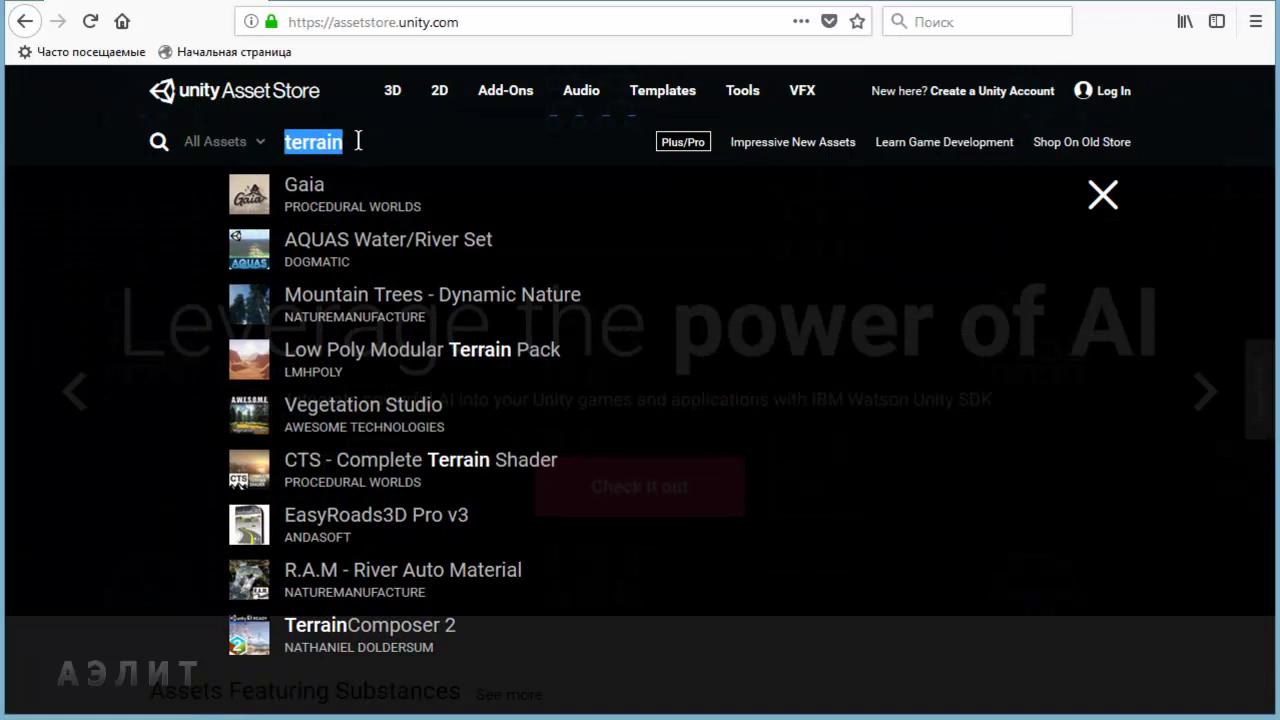
key(BackSpace)
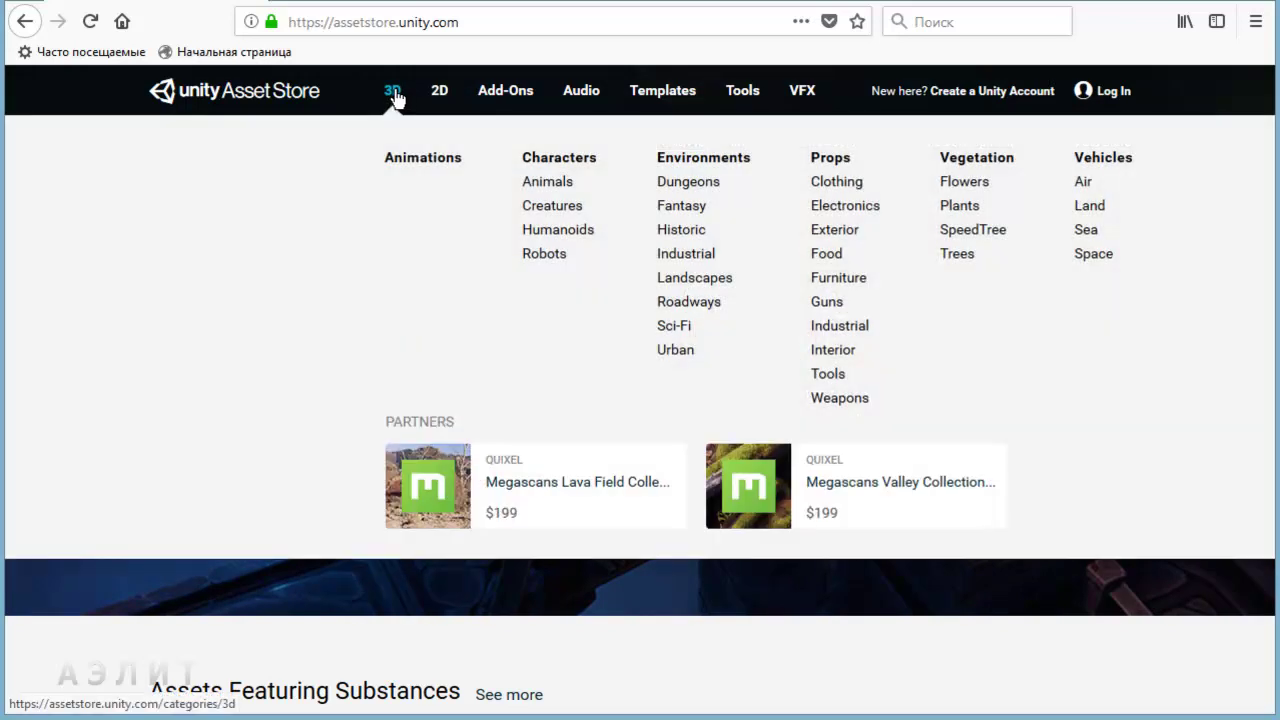
mouse_move(505, 92)
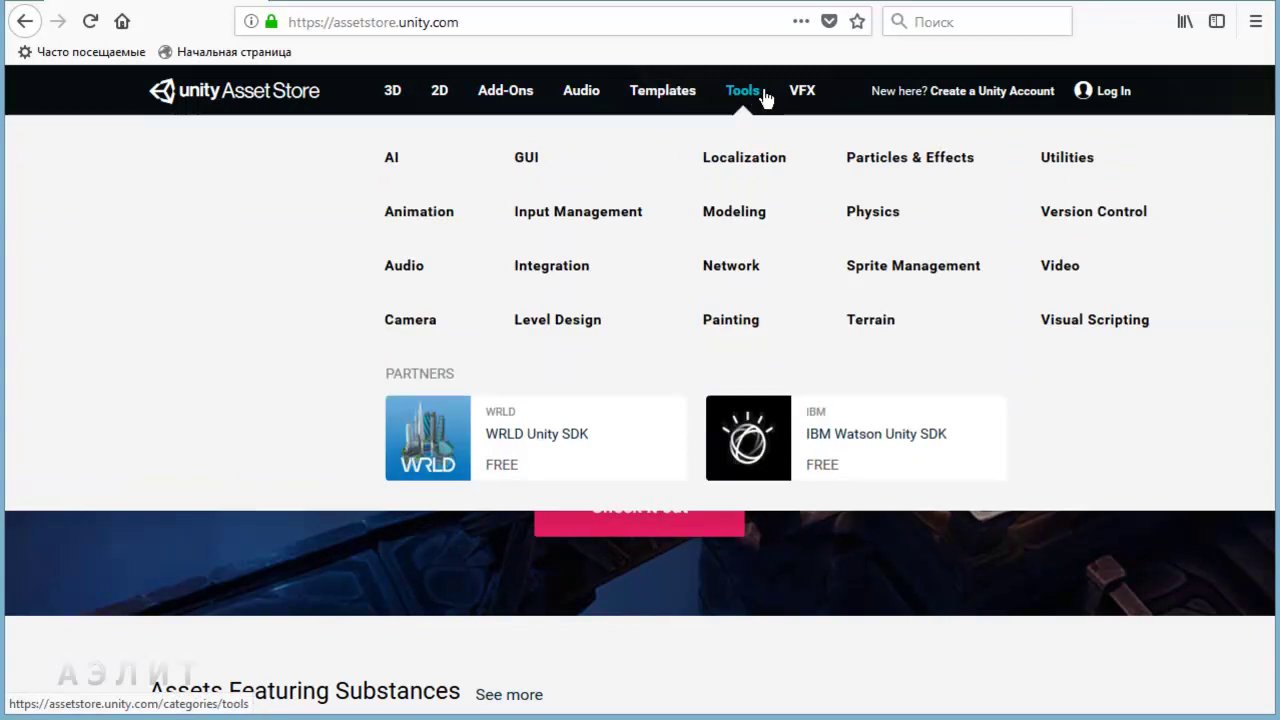
mouse_move(826, 98)
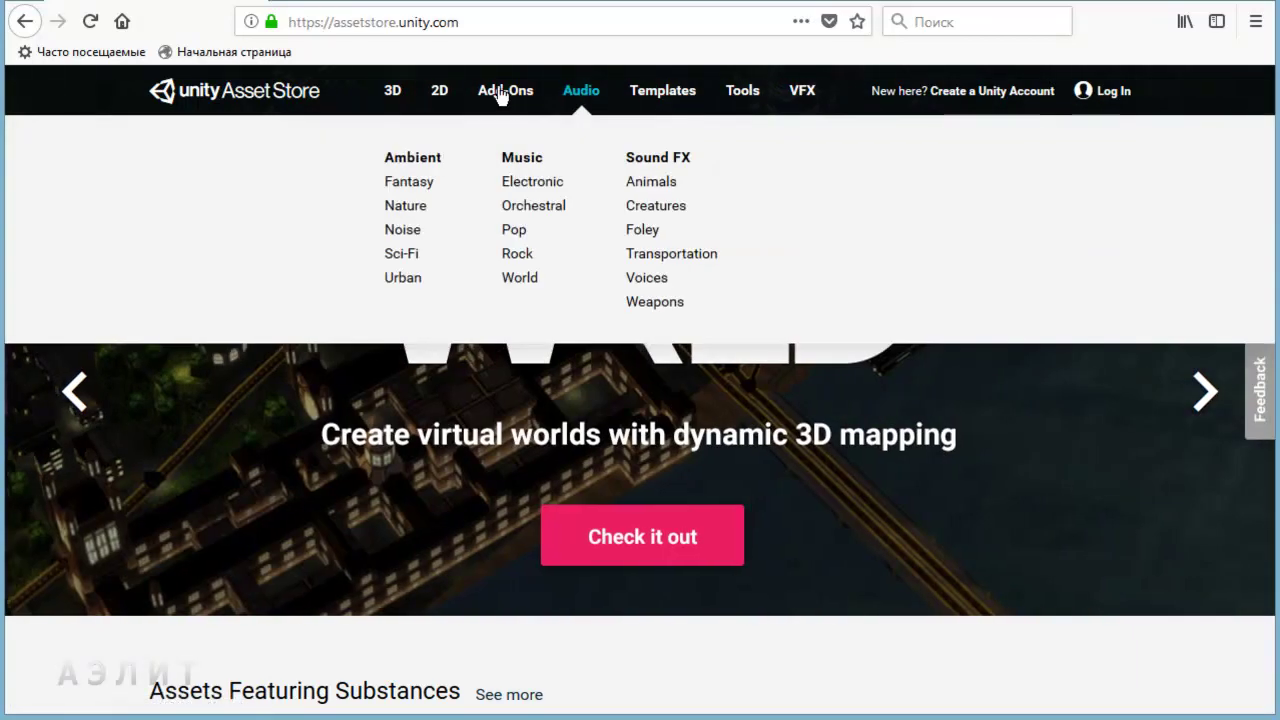
mouse_move(394, 96)
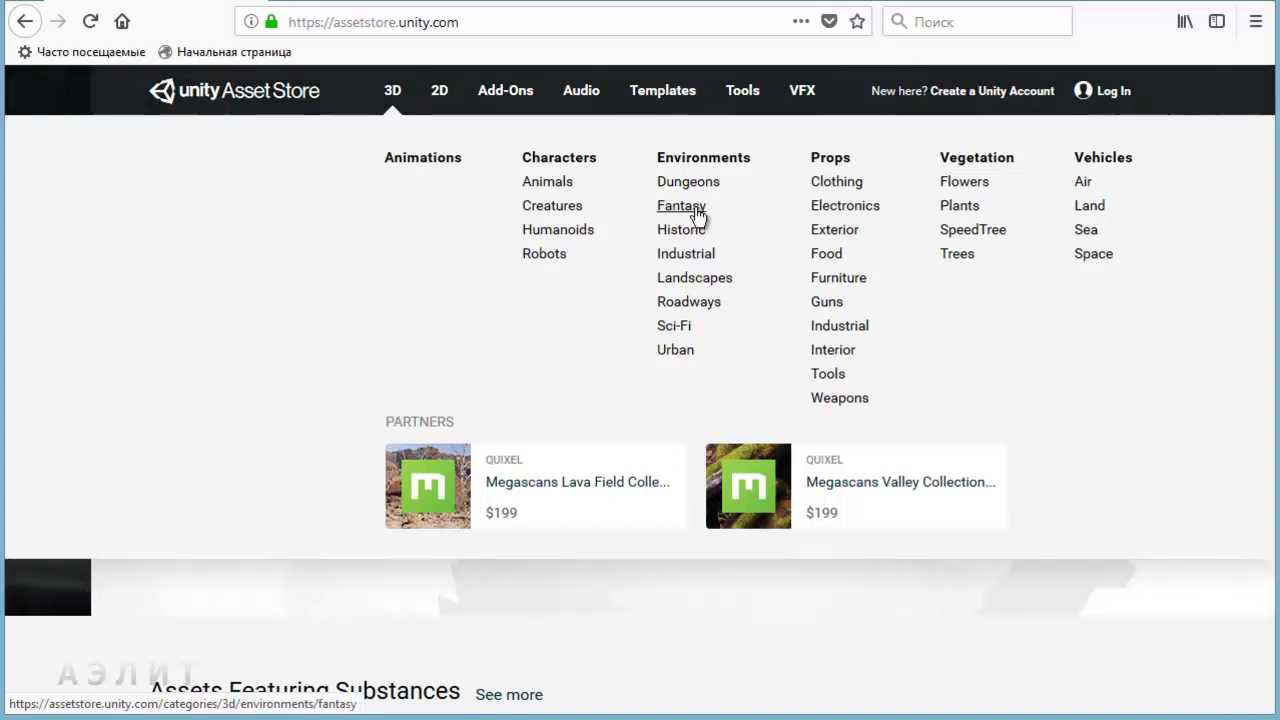
Open the 3D Fantasy environments category and skim its listings.
click(694, 210)
scroll(400, 443, down, 2)
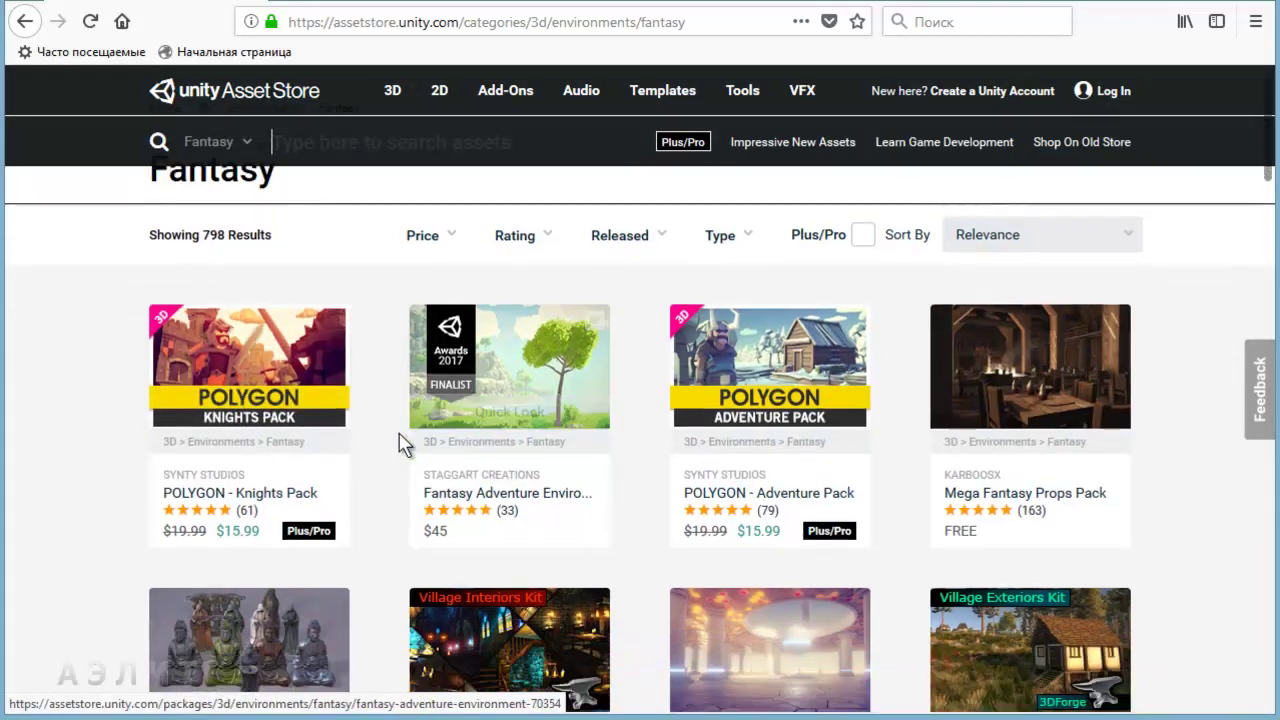
scroll(400, 443, down, 5)
scroll(400, 443, down, 5)
scroll(398, 450, up, 3)
scroll(398, 450, up, 3)
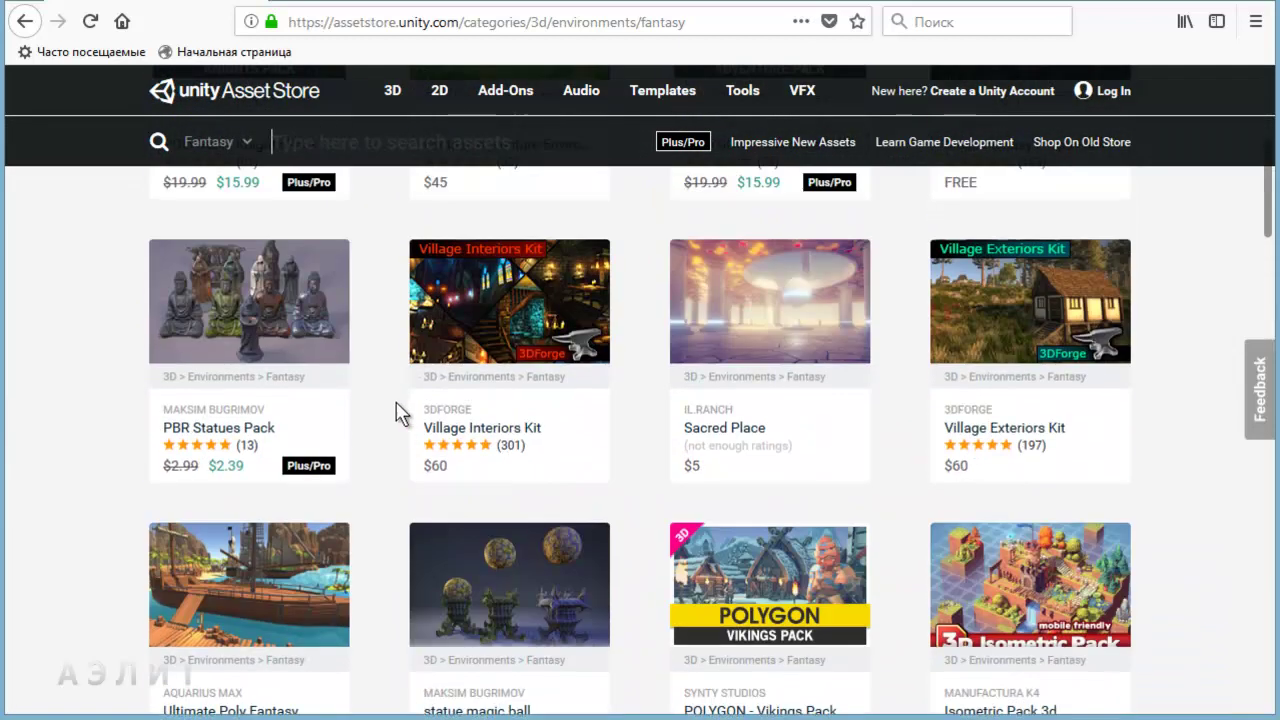
scroll(400, 291, up, 5)
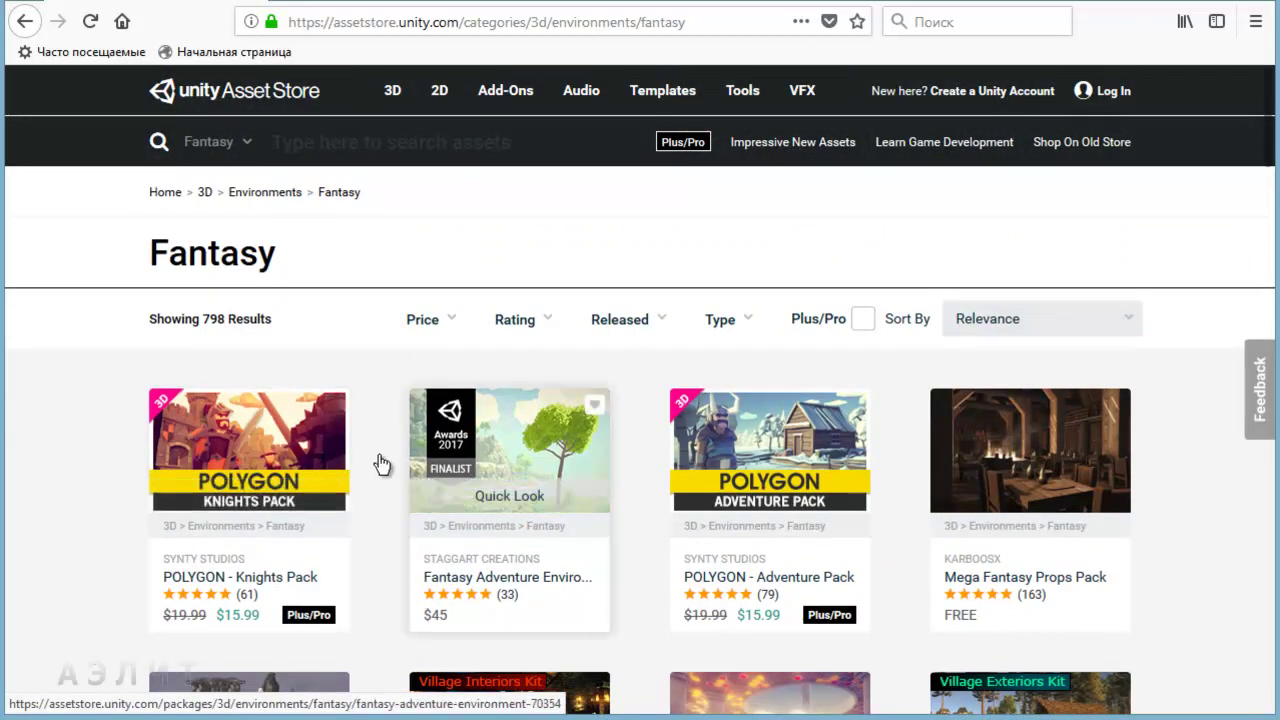
Apply a $0–$0 price filter so only free assets show, 71 results.
click(455, 328)
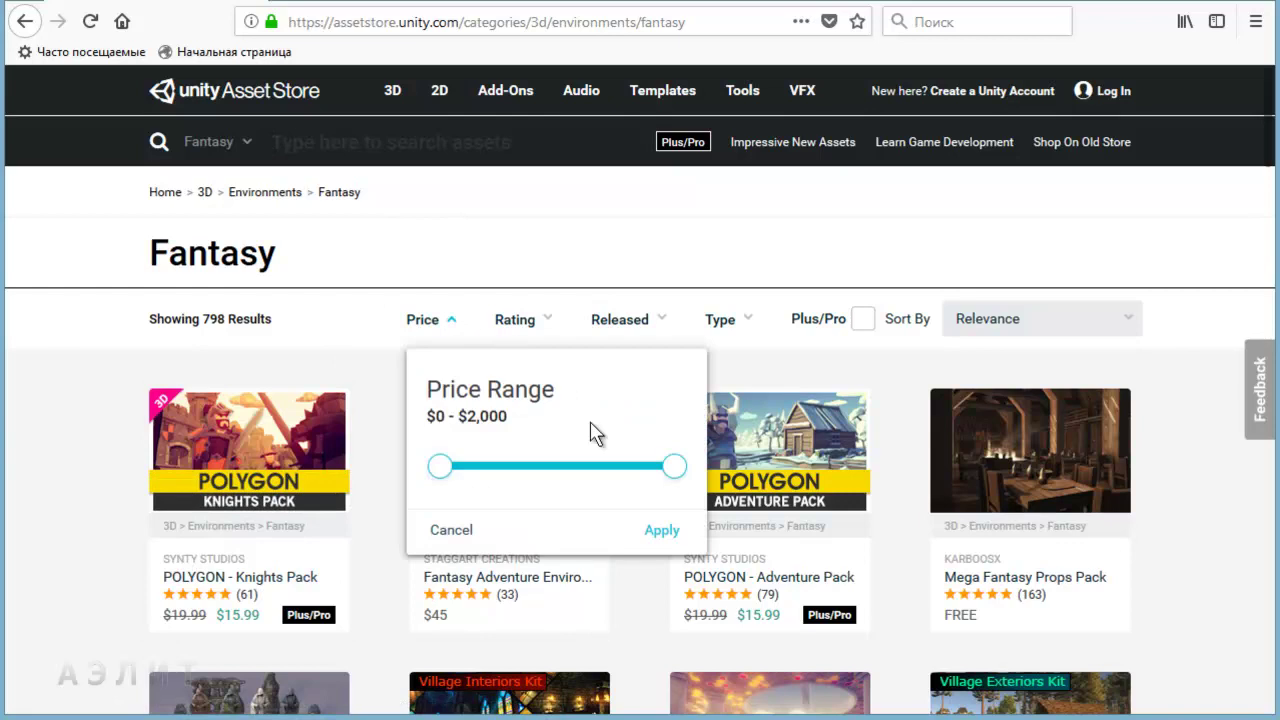
drag(670, 468, 429, 480)
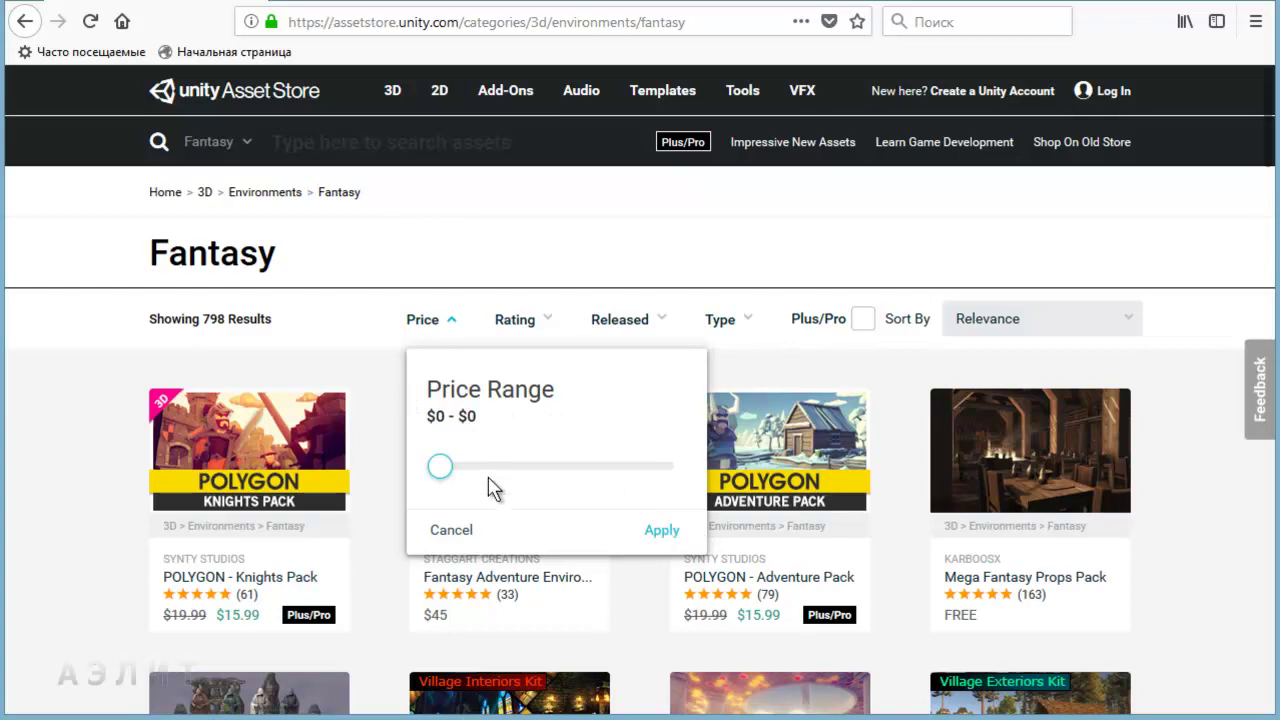
drag(460, 480, 432, 484)
click(457, 332)
click(452, 333)
mouse_move(674, 466)
mouse_down()
mouse_move(587, 467)
mouse_move(457, 500)
mouse_move(646, 486)
mouse_move(414, 506)
mouse_up()
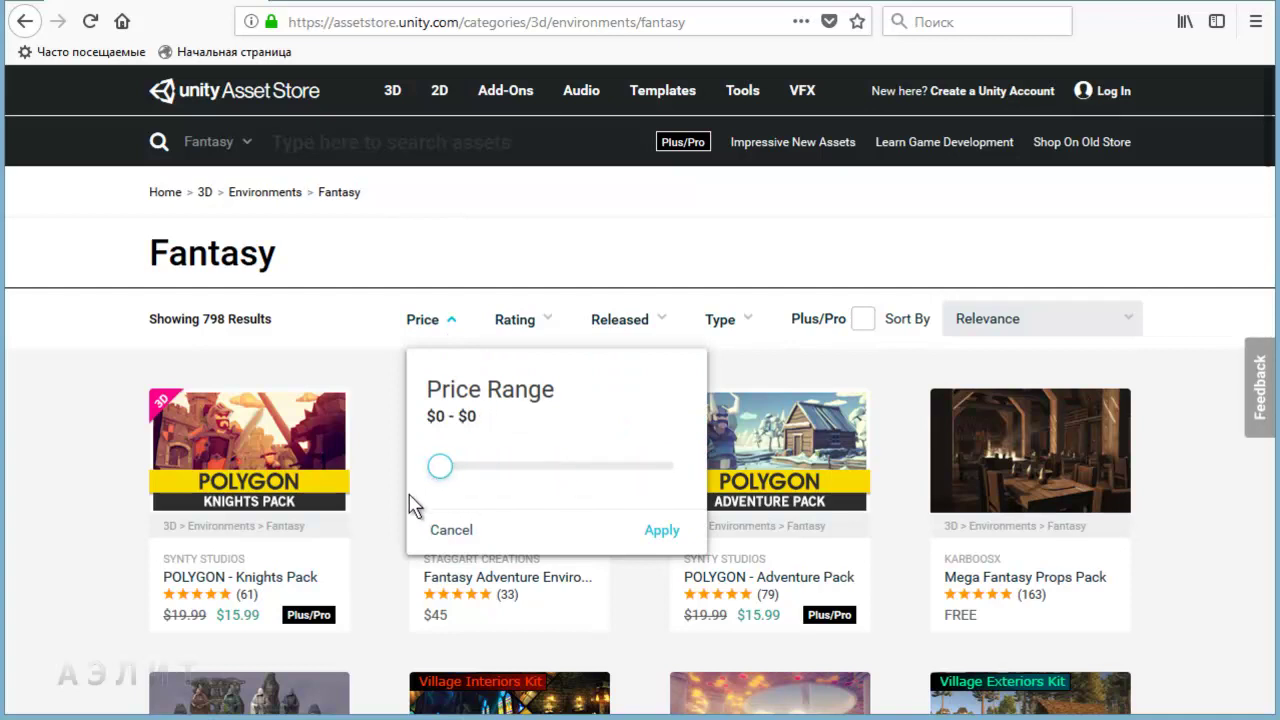
click(656, 535)
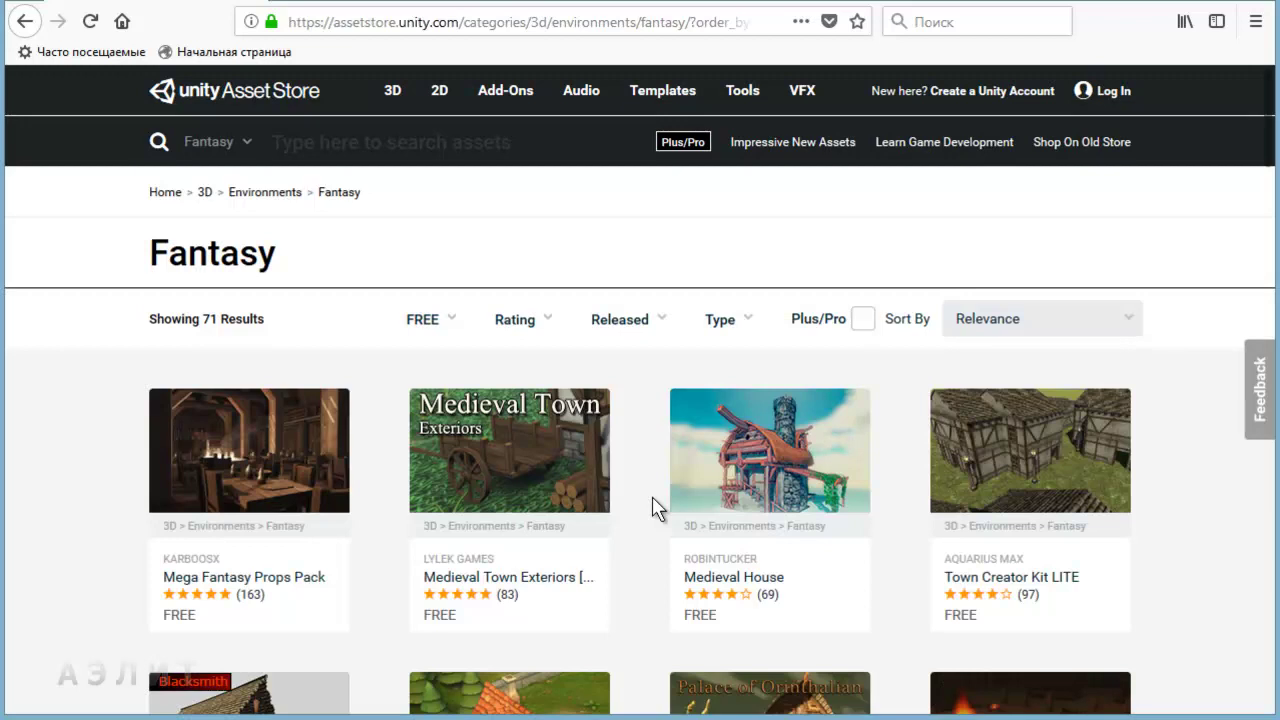
scroll(660, 435, down, 2)
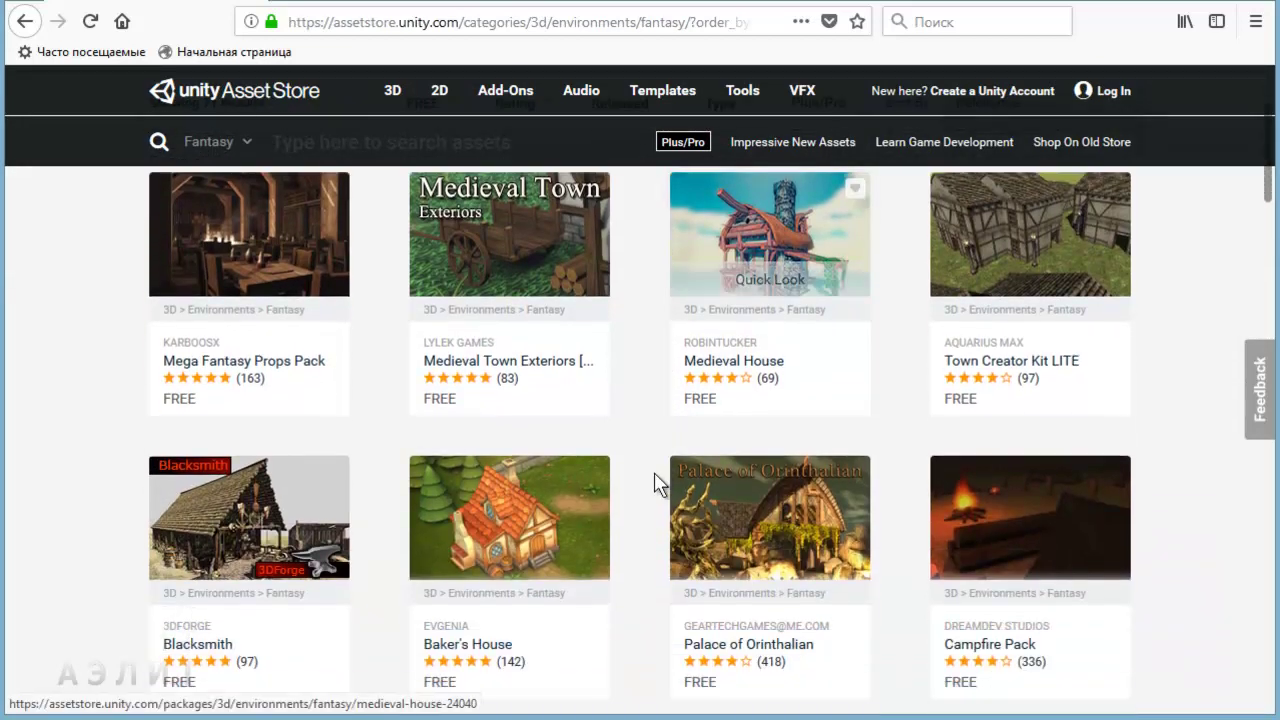
scroll(663, 591, down, 3)
scroll(660, 620, down, 2)
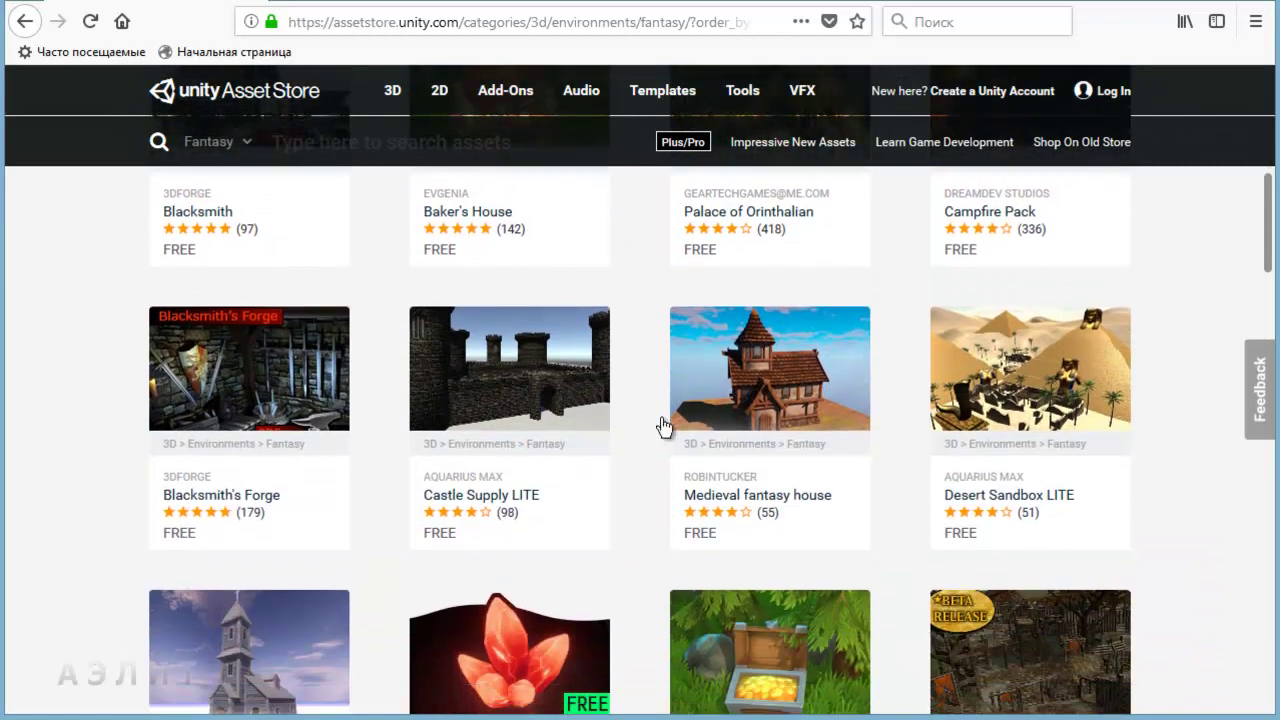
scroll(644, 439, up, 5)
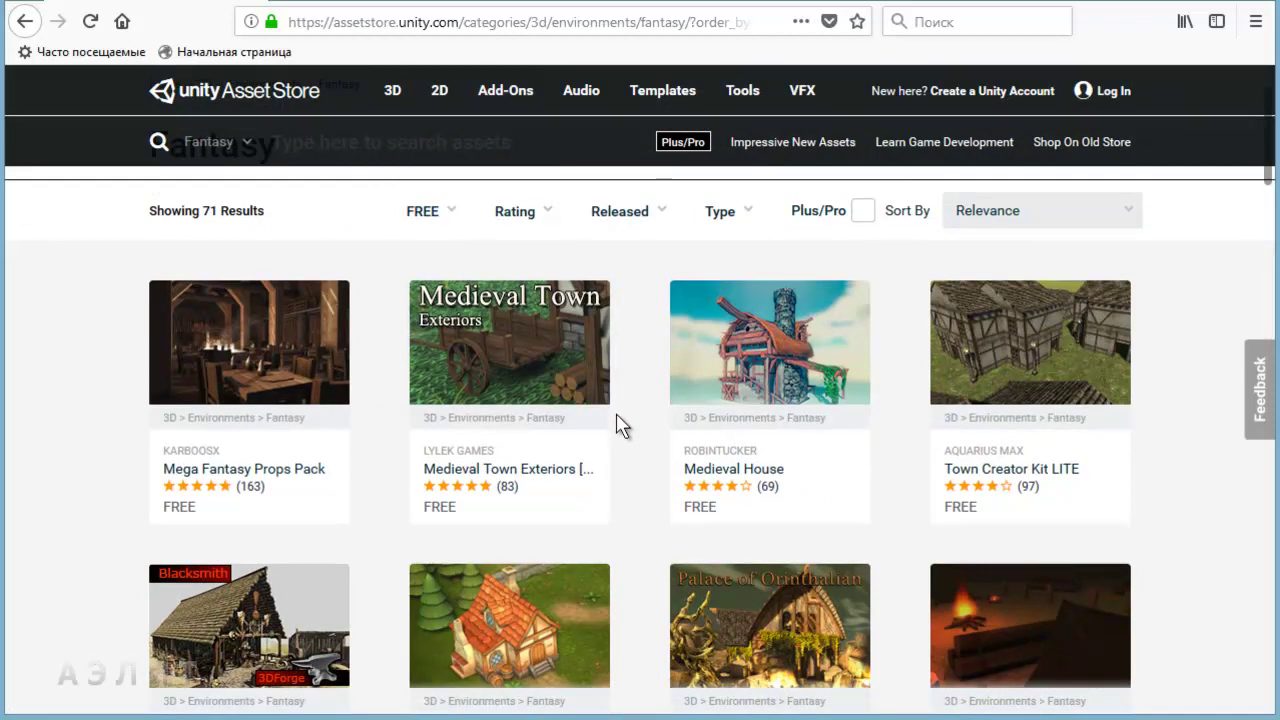
Open the Medieval Town Exteriors product page and browse its screenshots.
click(496, 353)
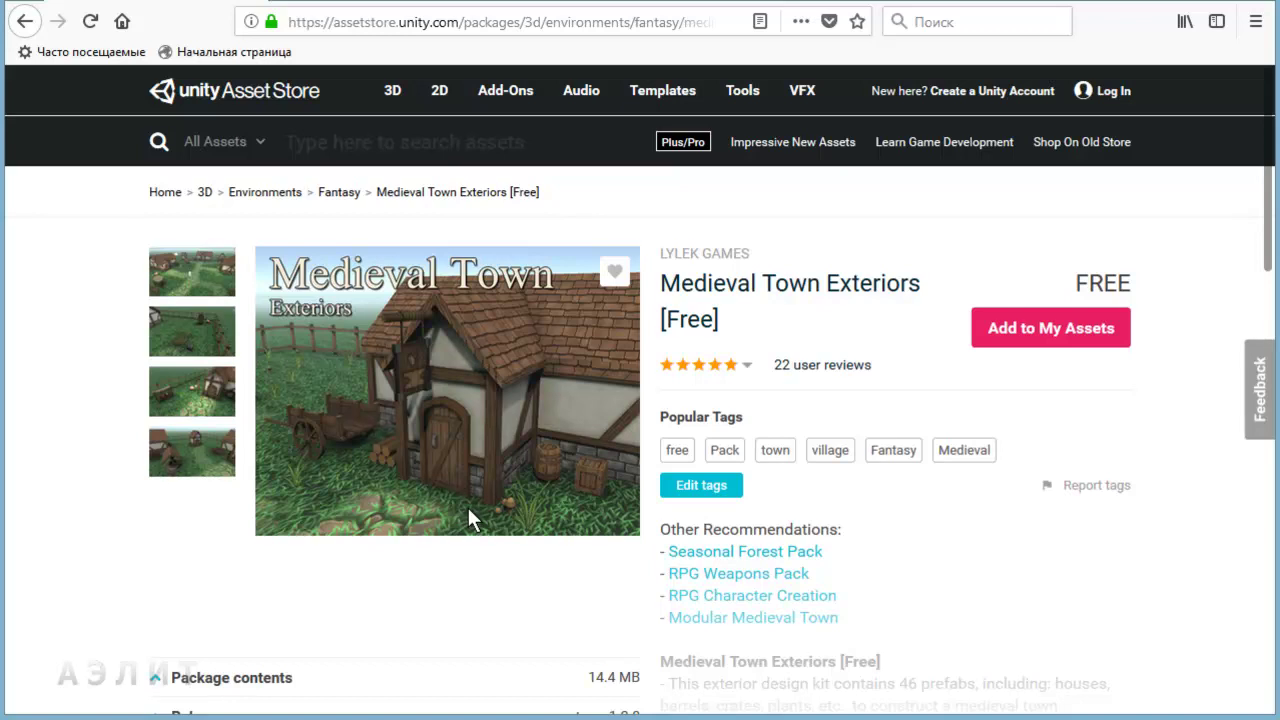
click(192, 335)
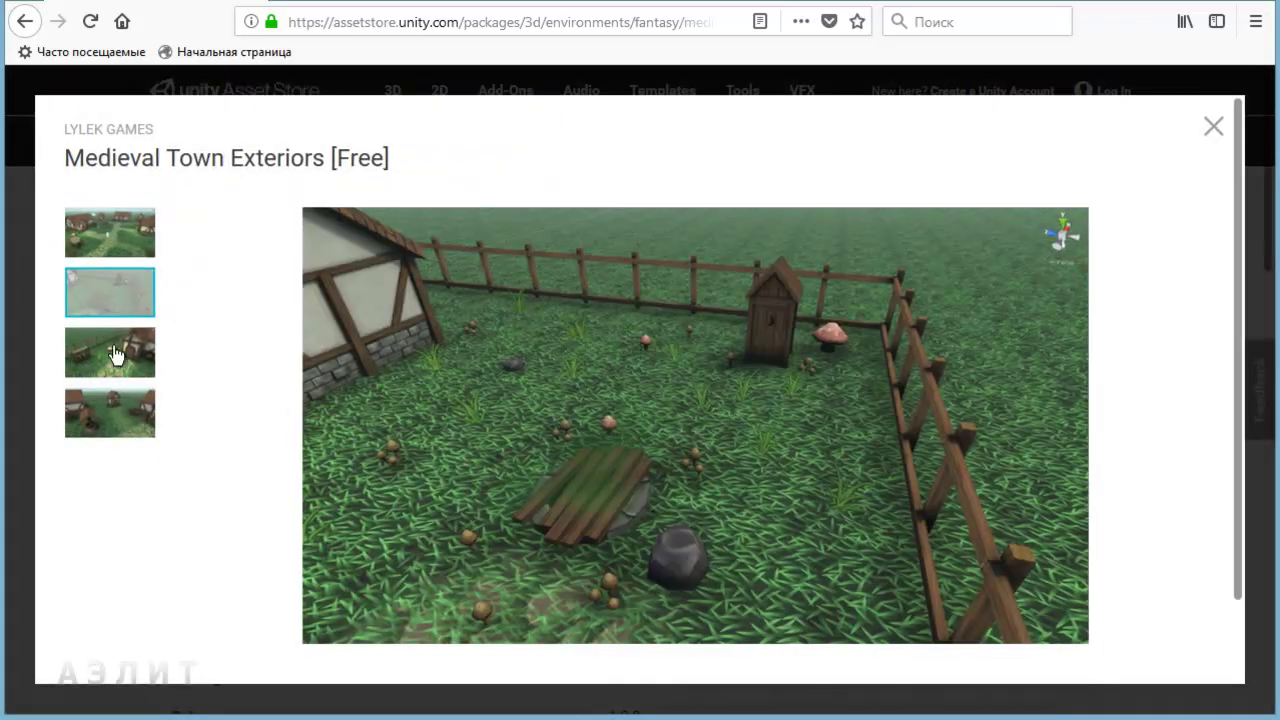
click(115, 355)
click(110, 420)
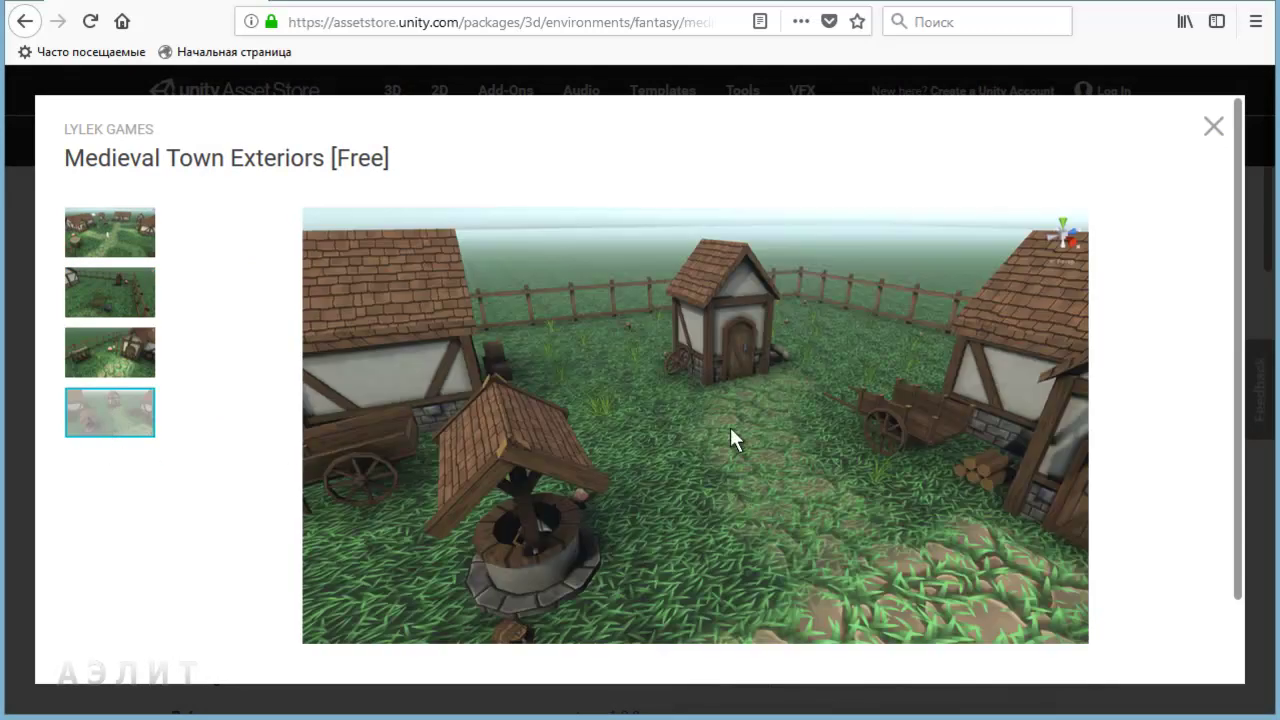
click(1210, 135)
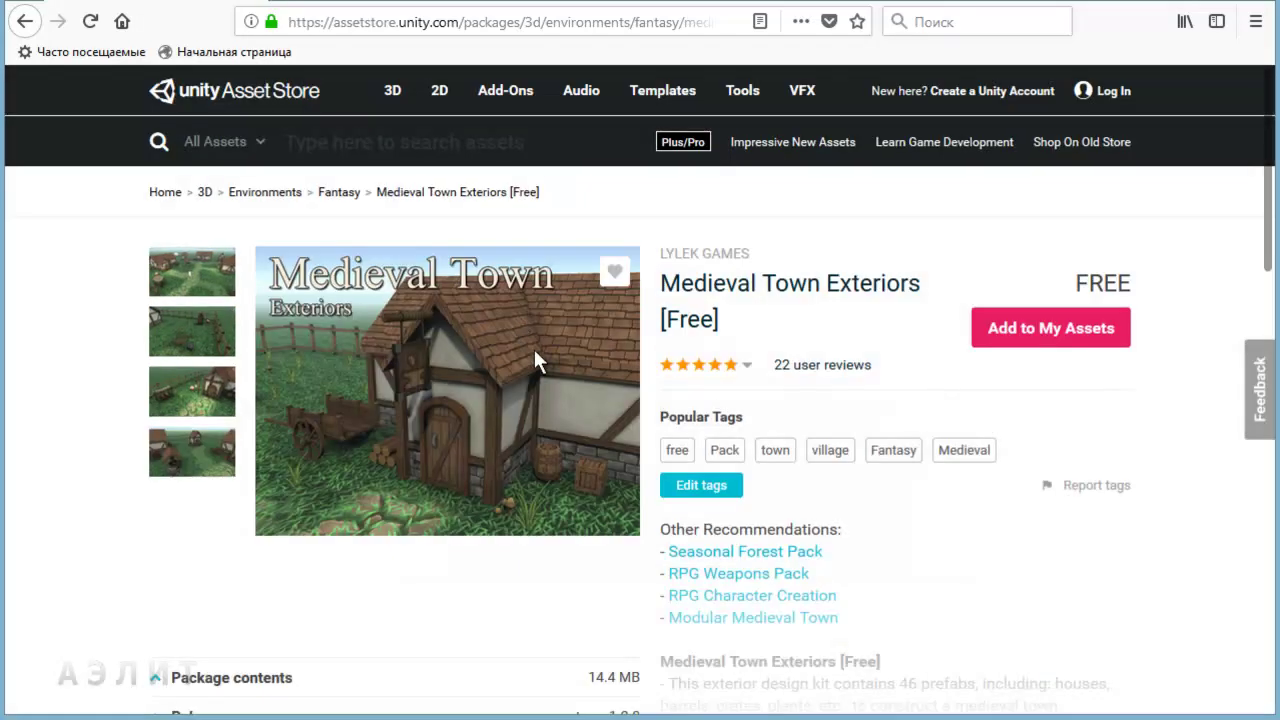
Expand Package contents and highlight the 14.4 MB total across 122 files.
scroll(638, 445, down, 1)
scroll(420, 478, down, 2)
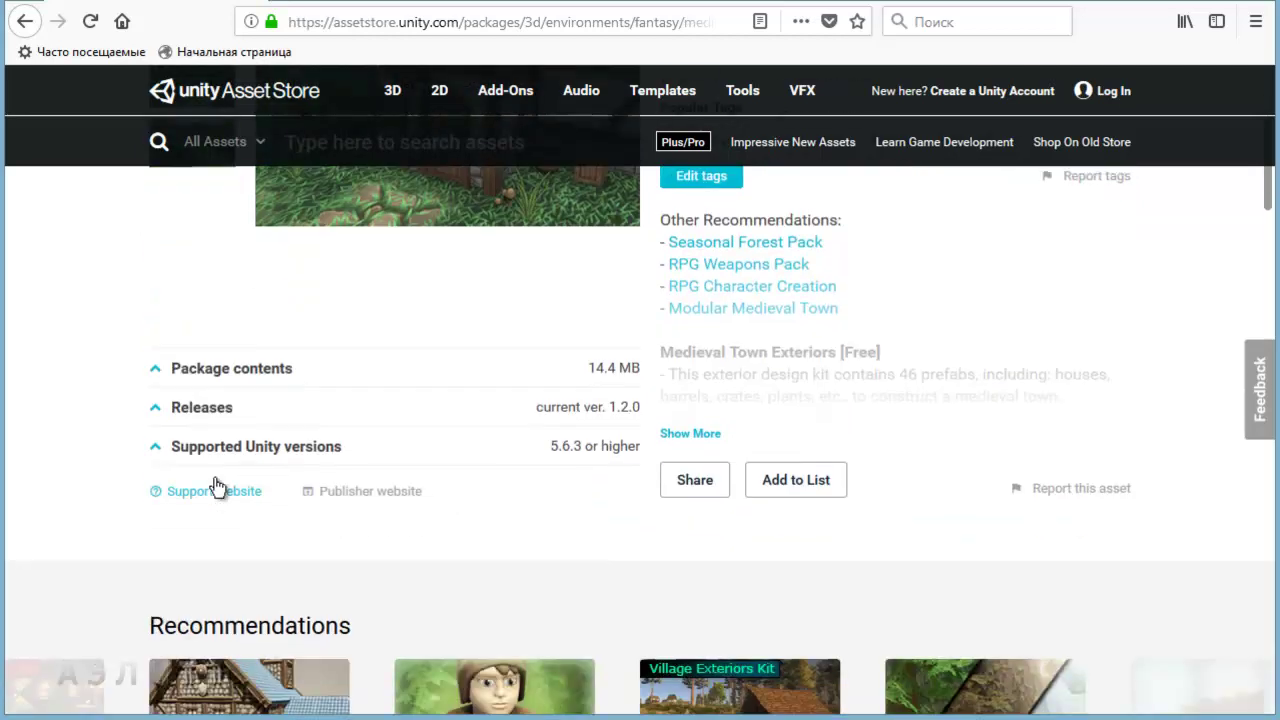
click(195, 358)
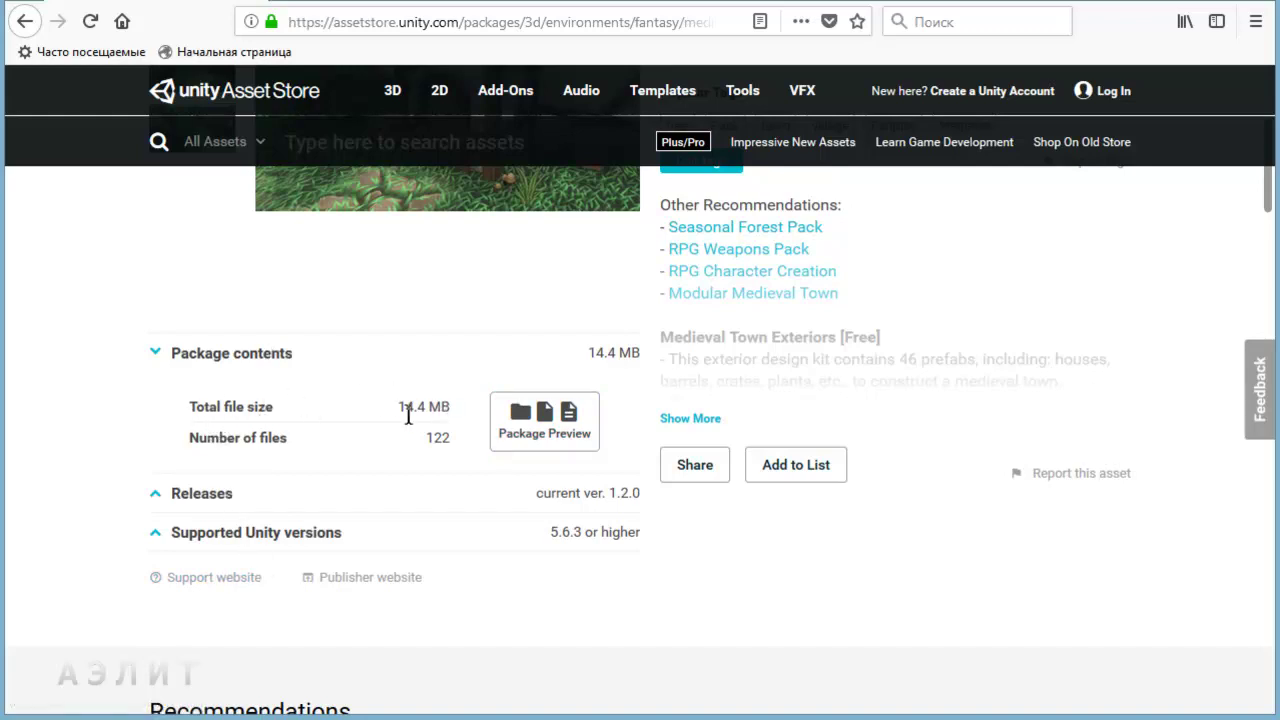
drag(398, 408, 458, 410)
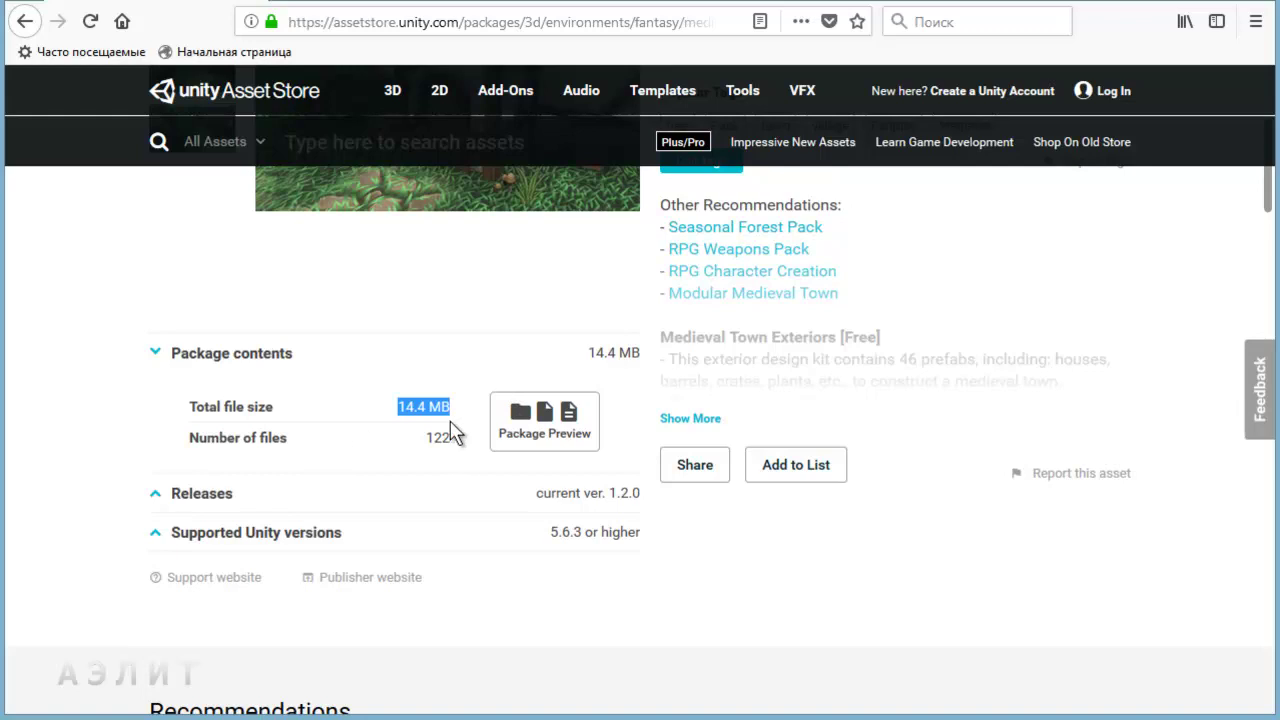
click(553, 426)
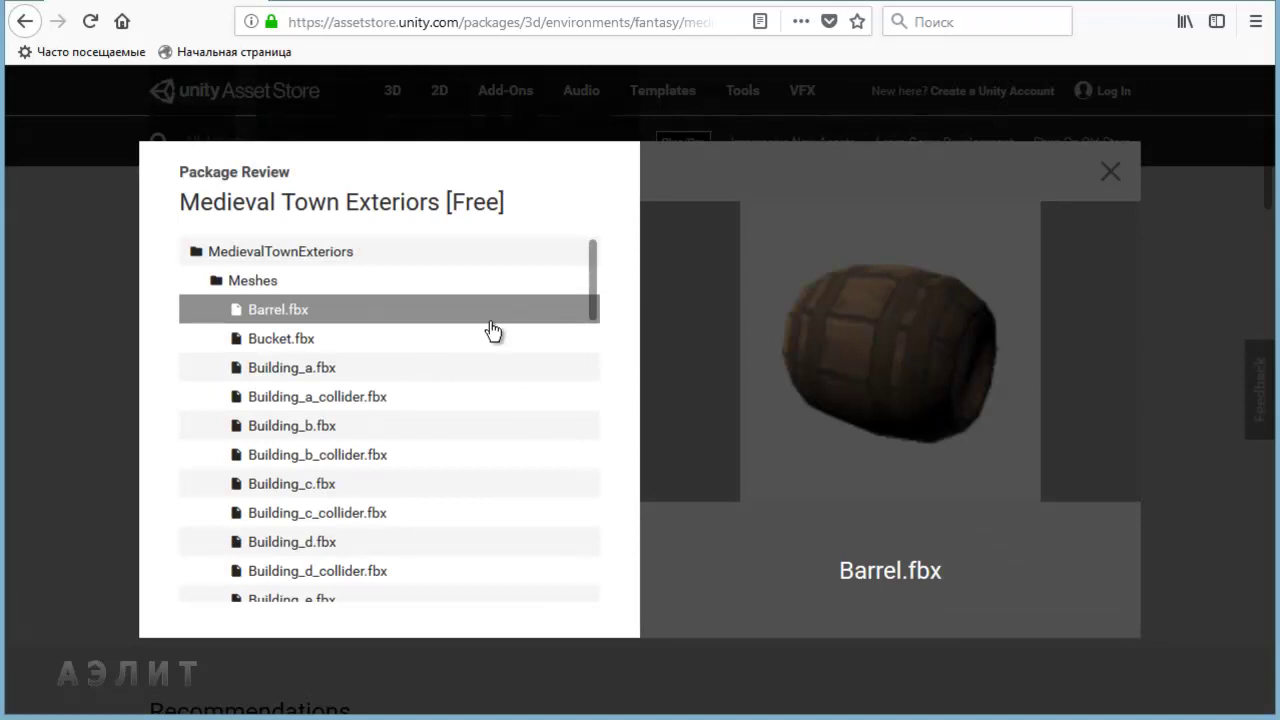
click(382, 346)
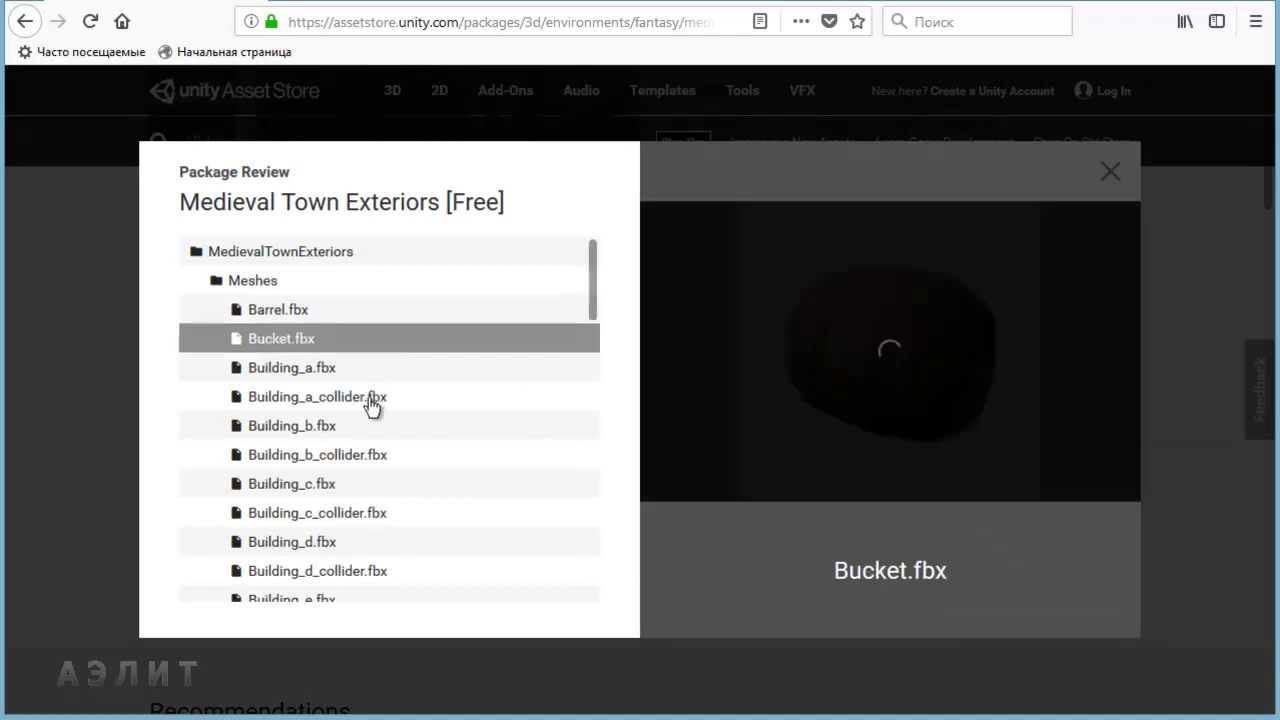
click(367, 404)
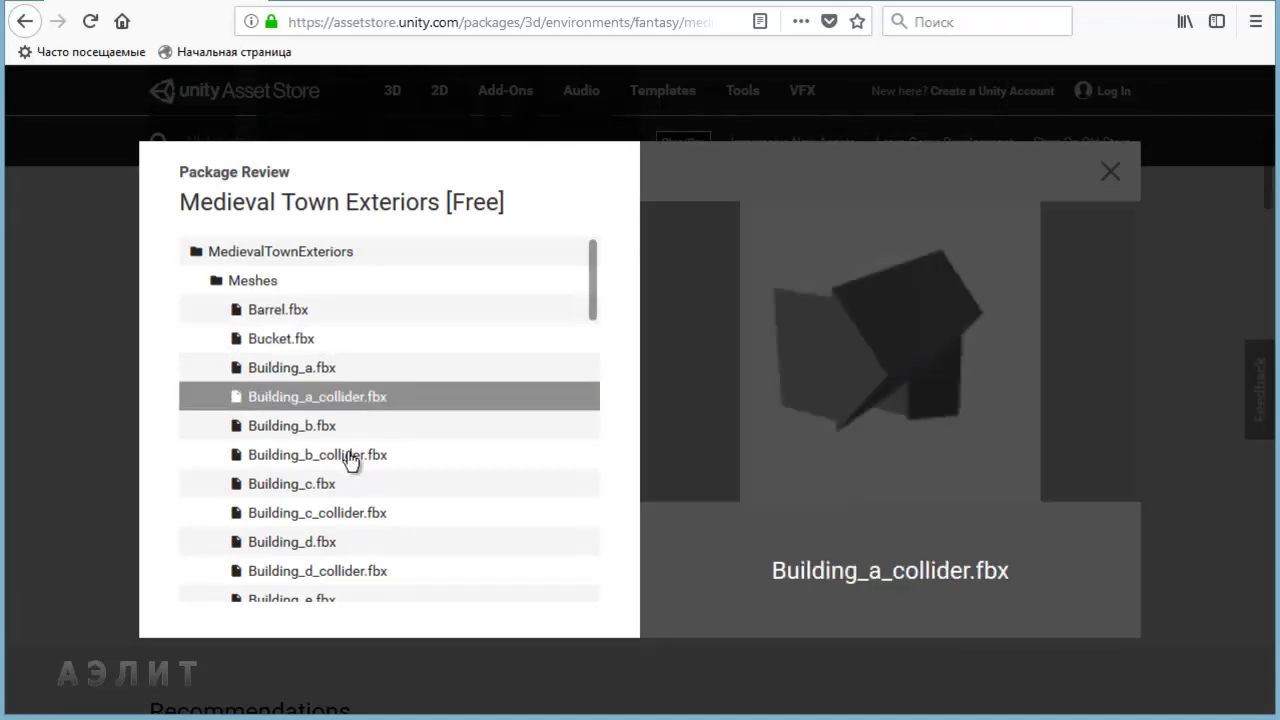
click(350, 458)
mouse_move(597, 283)
mouse_down()
mouse_move(605, 472)
mouse_move(586, 606)
mouse_up()
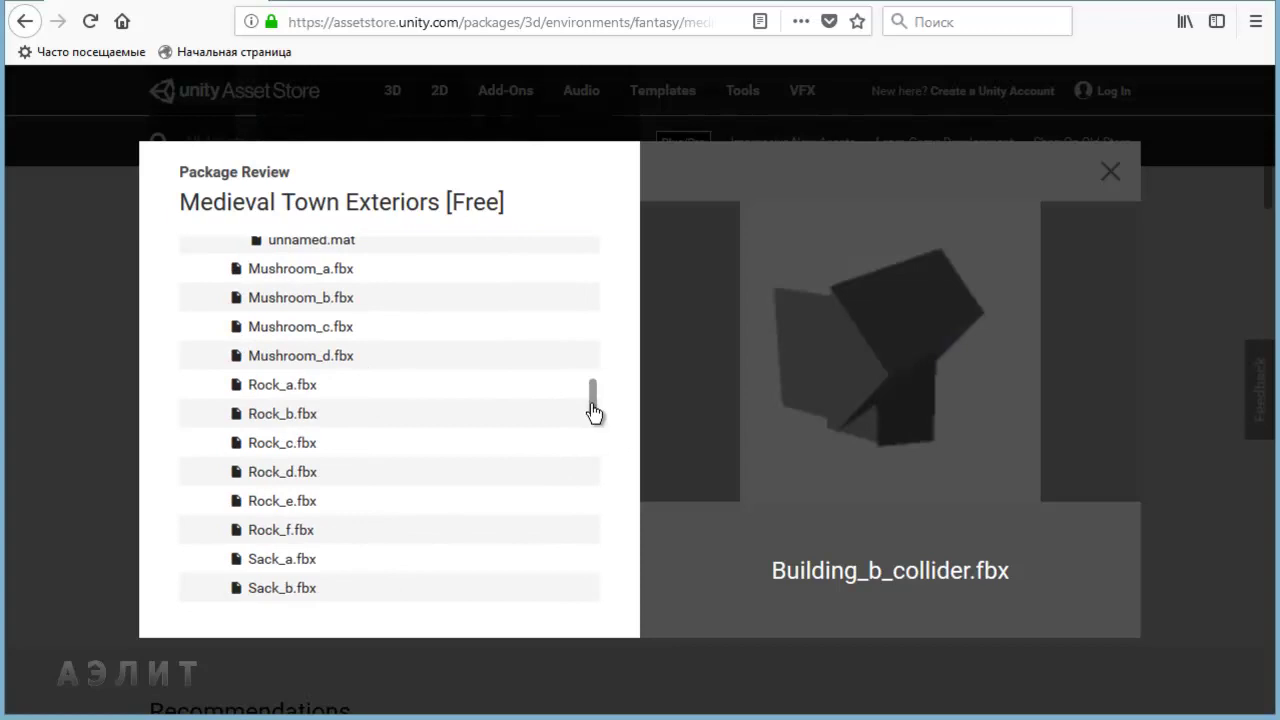
drag(593, 405, 569, 614)
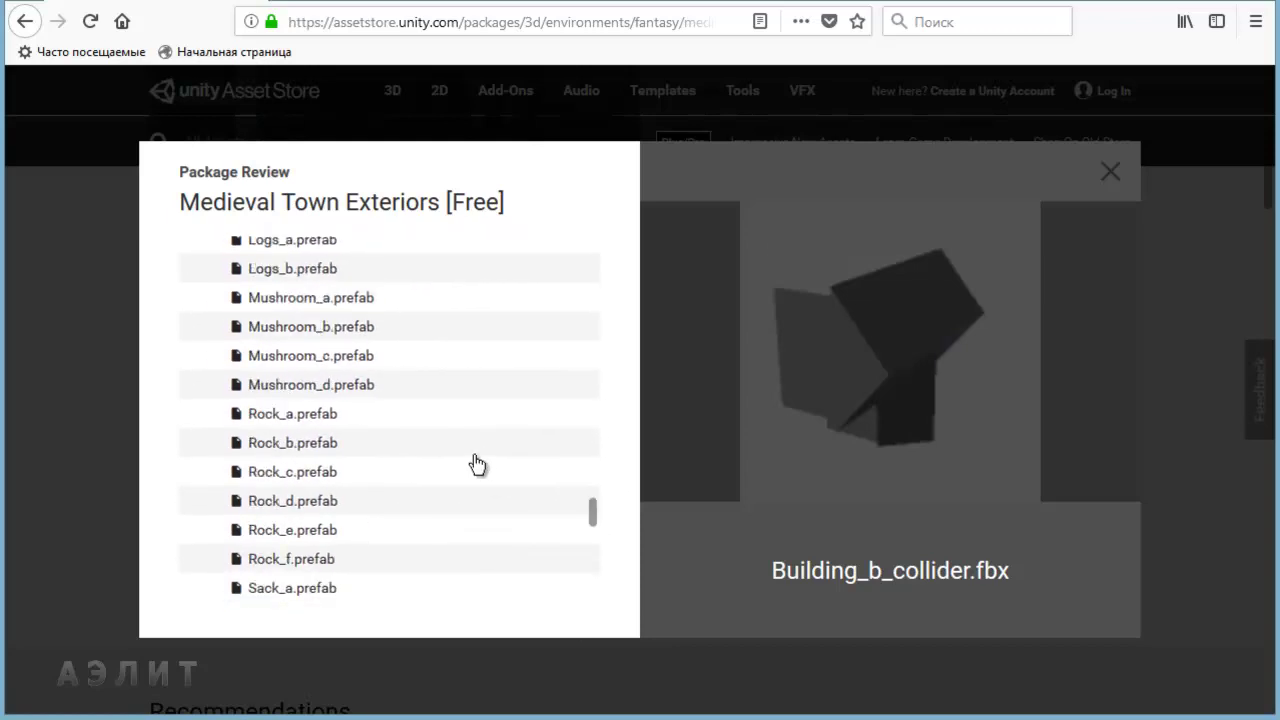
drag(594, 521, 594, 591)
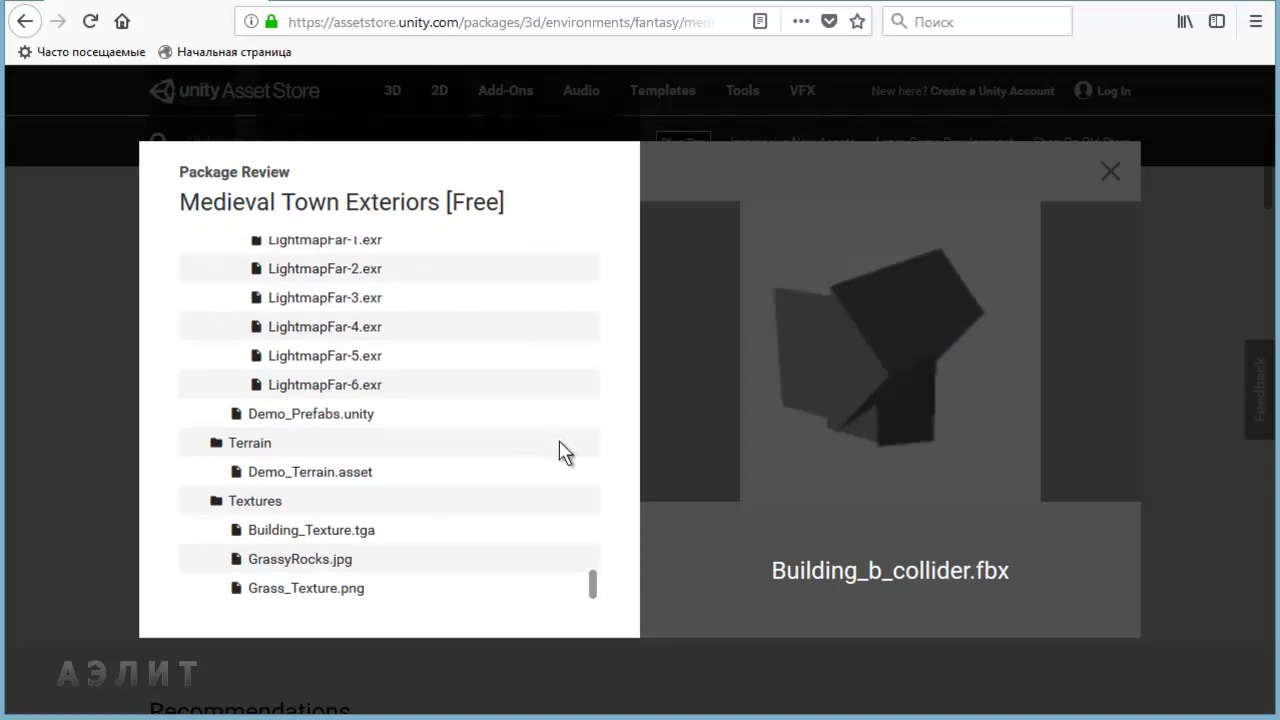
drag(594, 597, 596, 584)
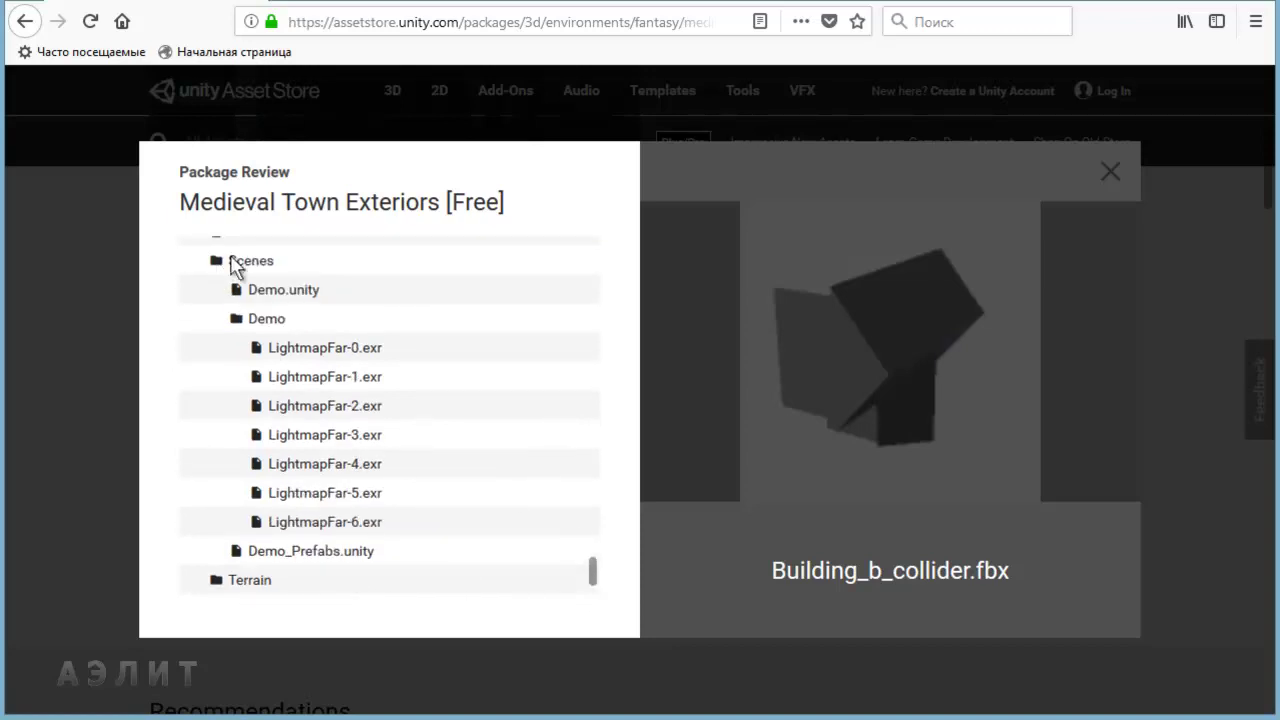
click(290, 292)
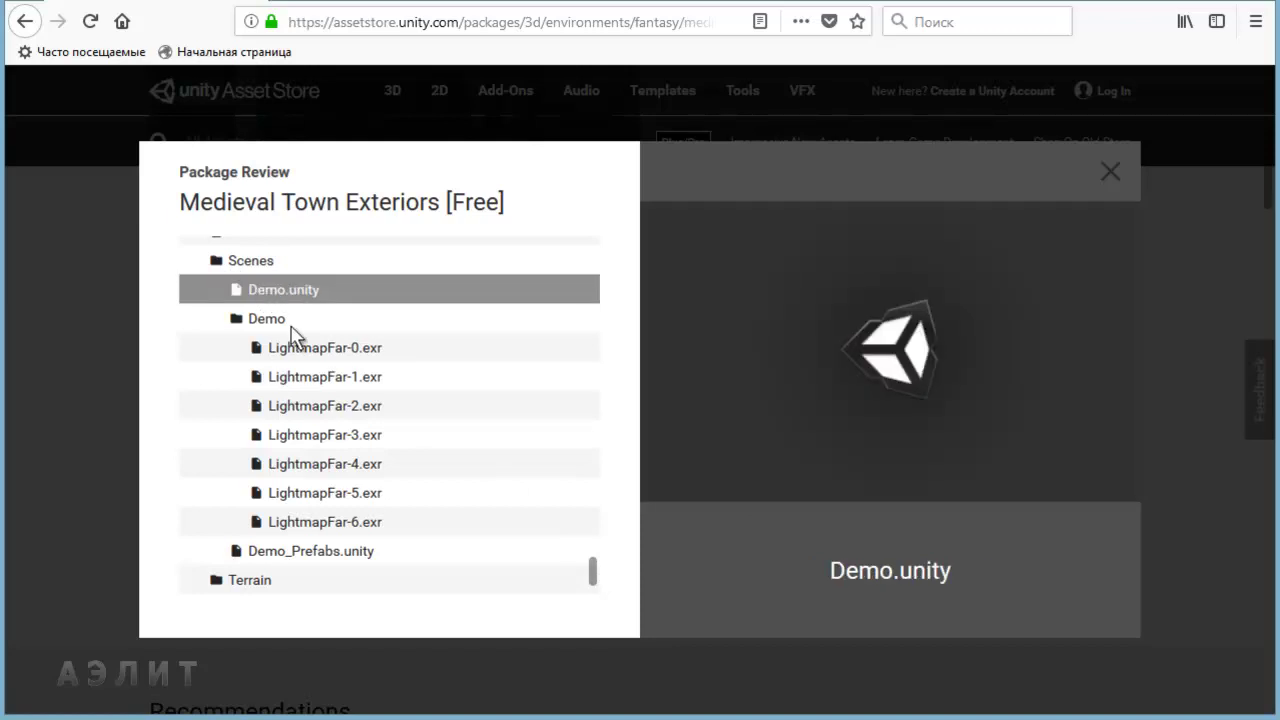
click(1110, 171)
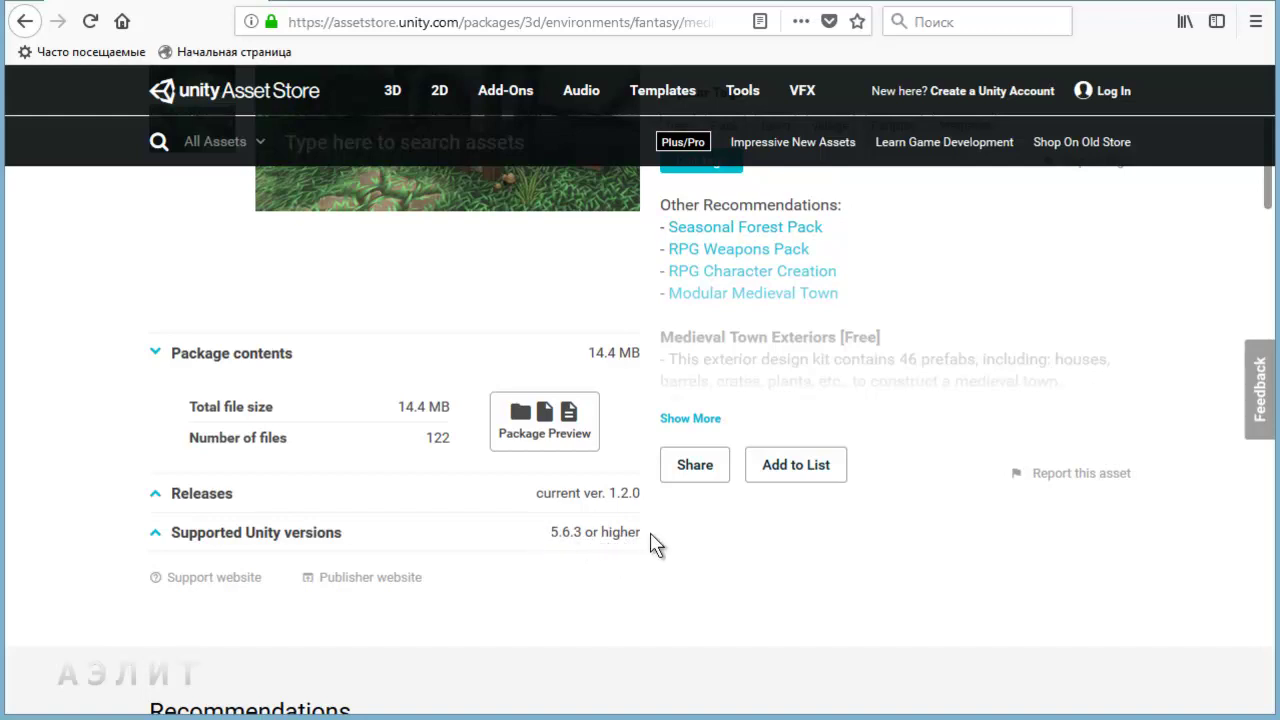
Expand Releases to show version 1.2.0 (current) and the Original release, then return to top.
click(200, 494)
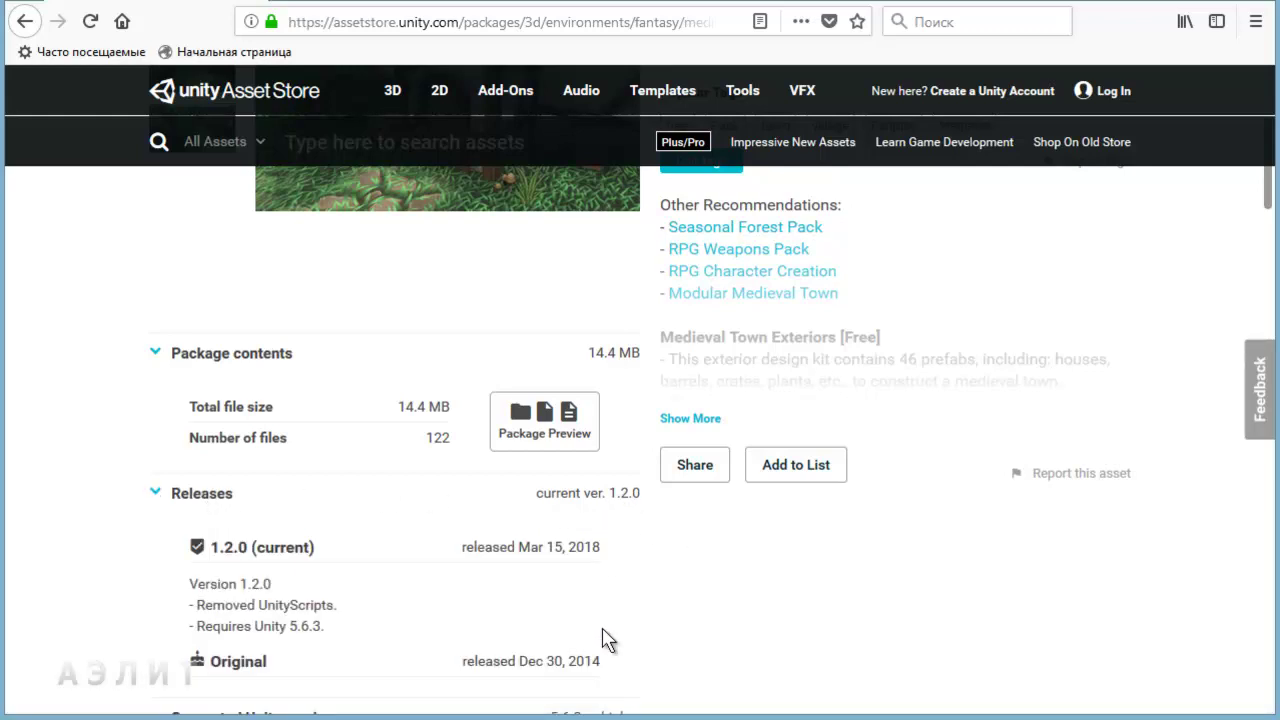
scroll(733, 595, down, 2)
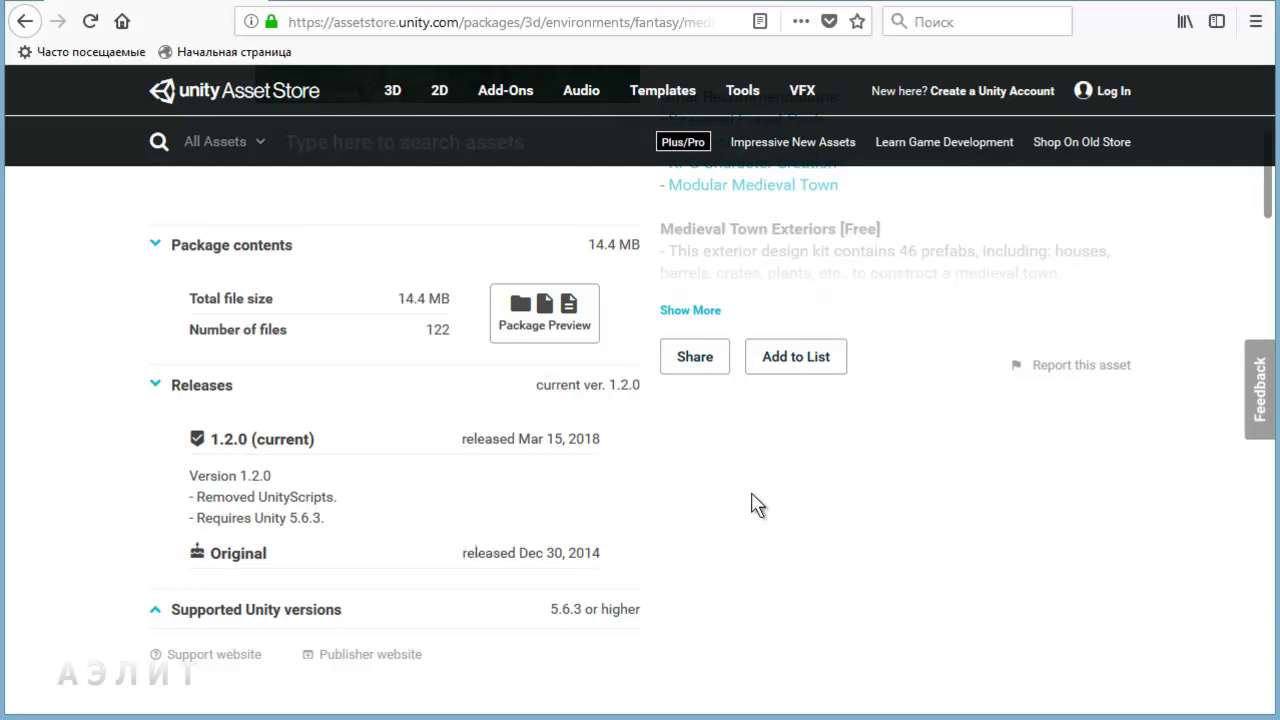
scroll(705, 530, up, 2)
scroll(852, 365, up, 5)
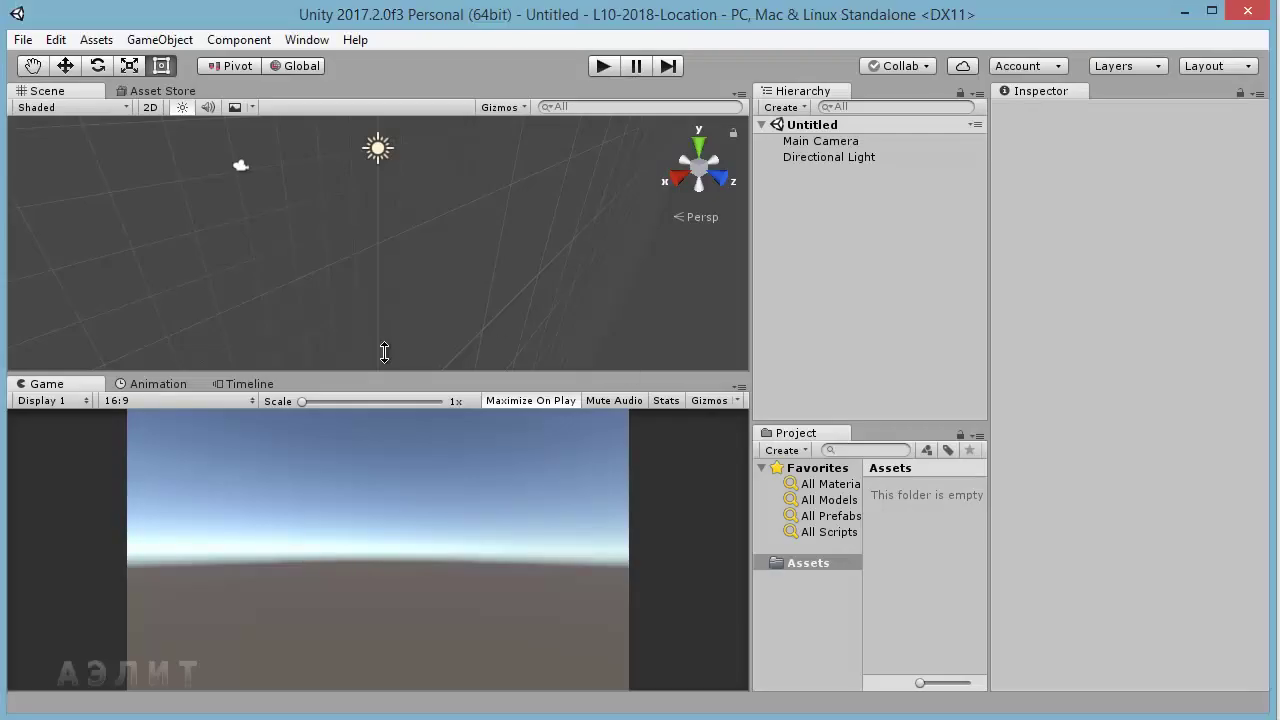
Minimize the Unity Editor to reveal the browser's Medieval Town Exteriors page.
click(1186, 20)
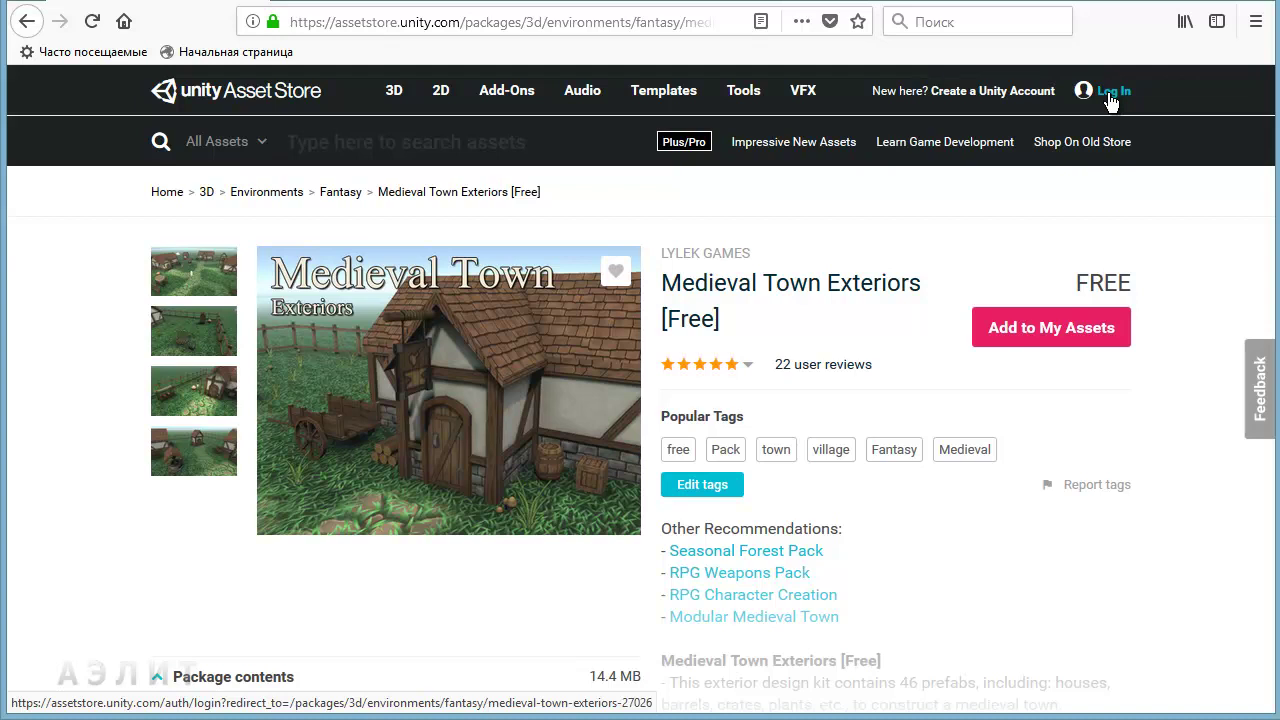
Sign in with a Unity ID, entering the account password and ticking Remember me.
click(1110, 101)
click(502, 464)
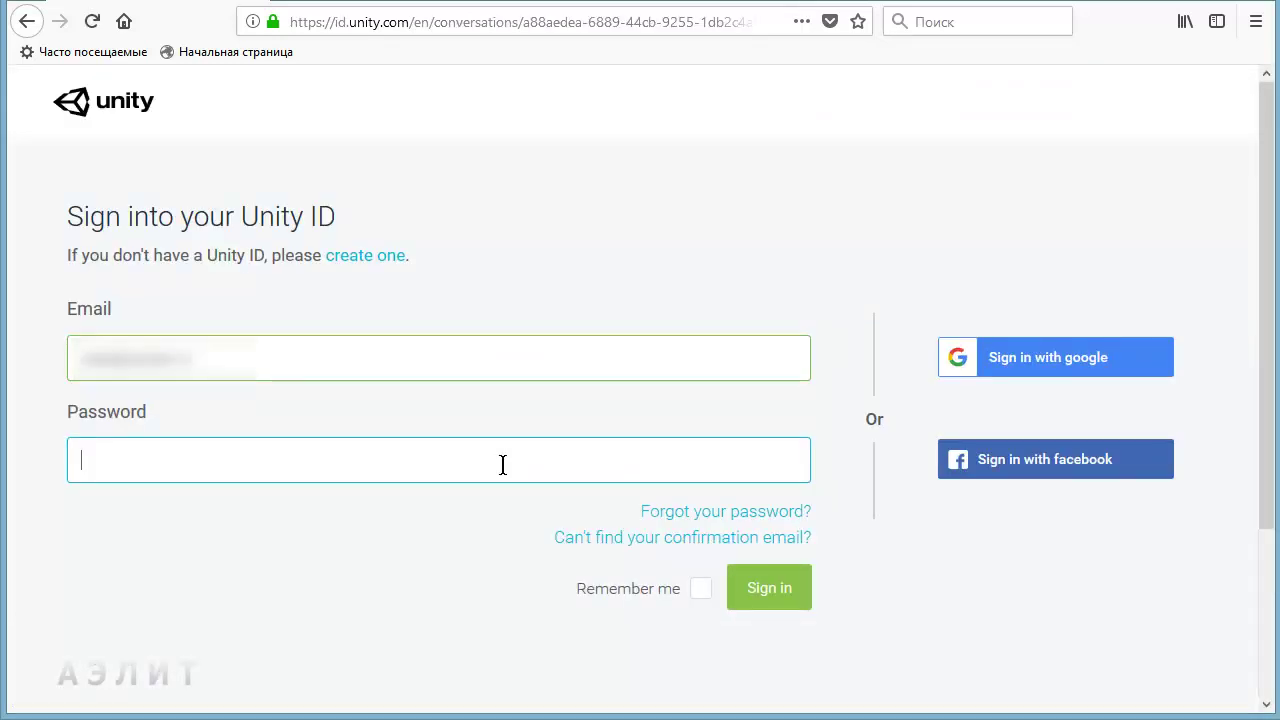
text(*********)
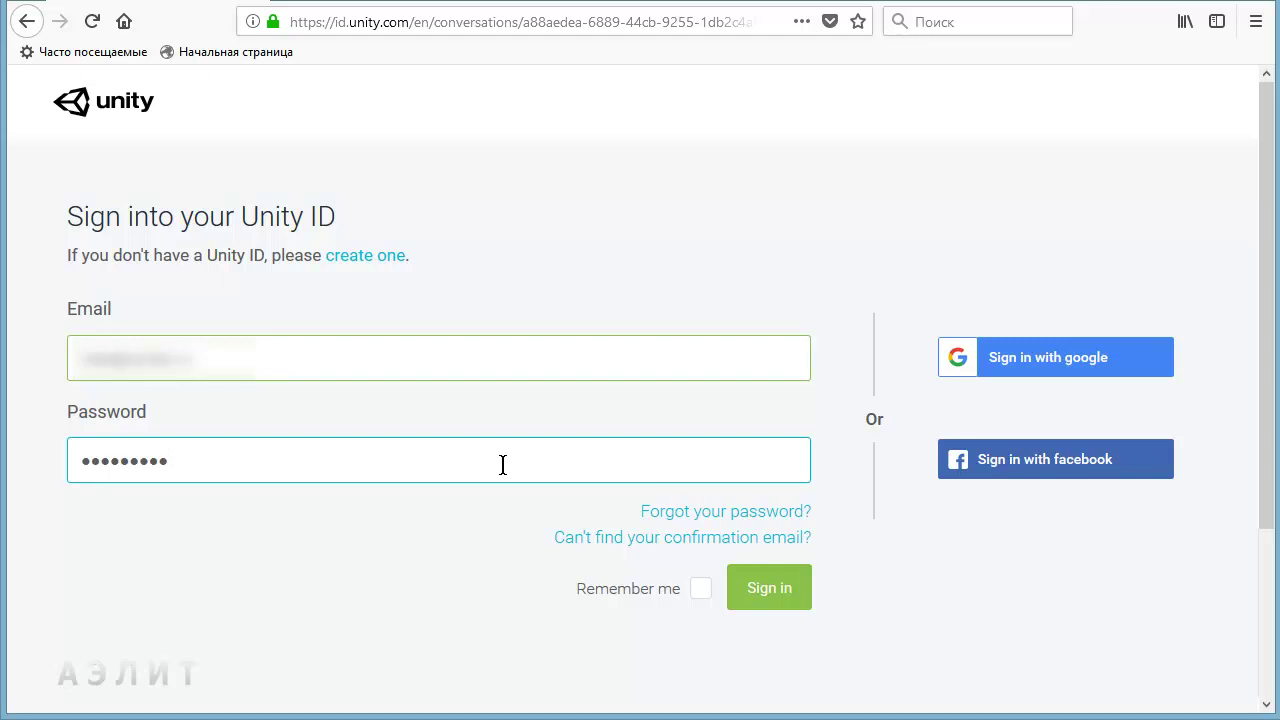
click(703, 588)
click(771, 592)
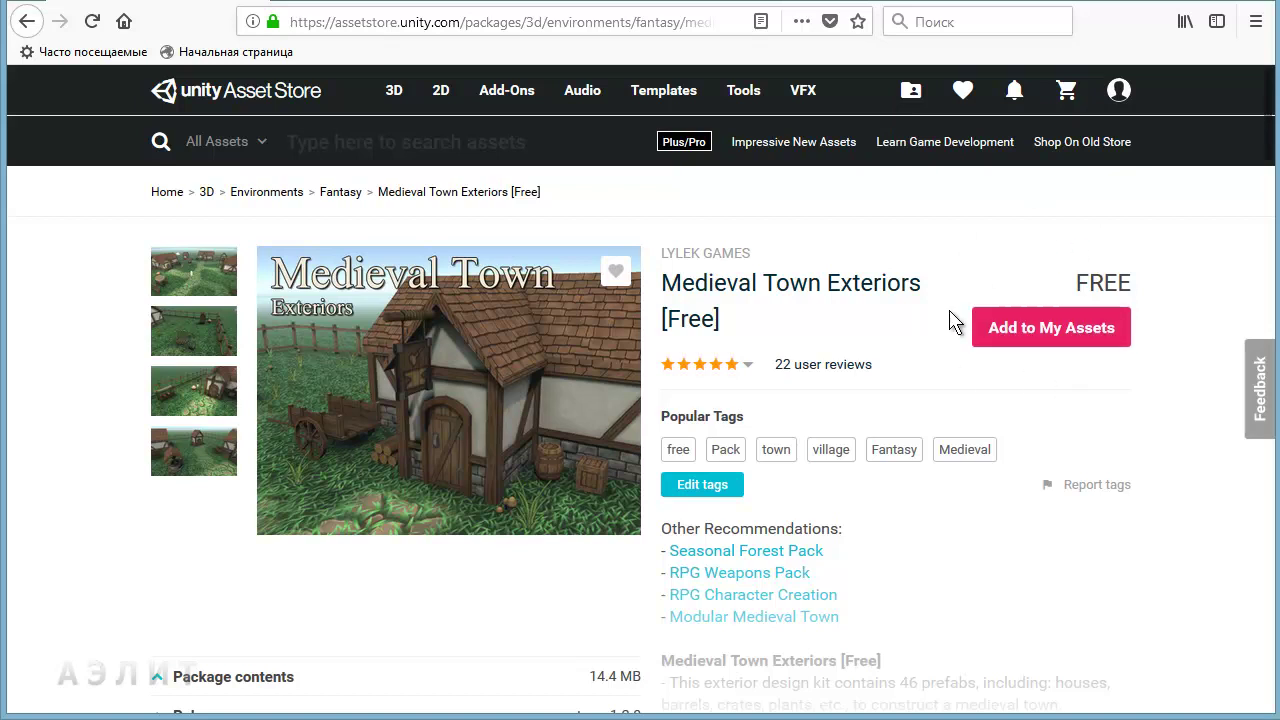
Add Medieval Town Exteriors to My Assets and open it in Unity.
click(1055, 340)
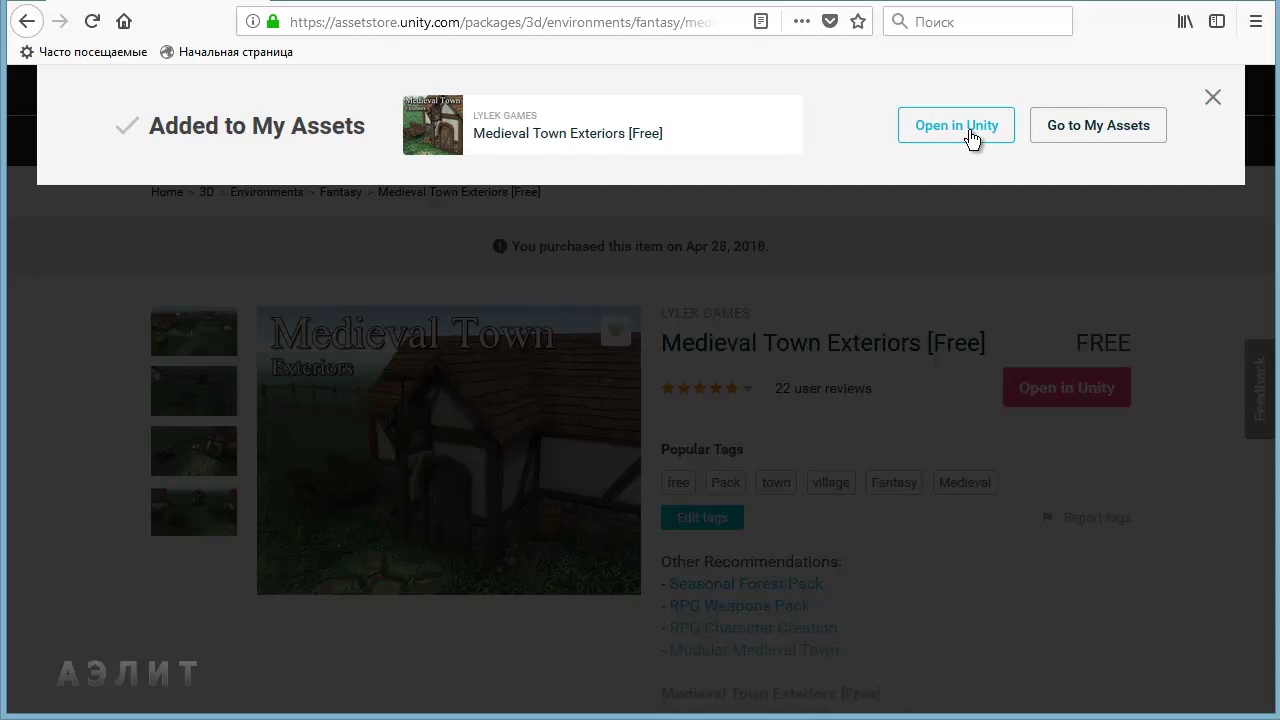
click(970, 138)
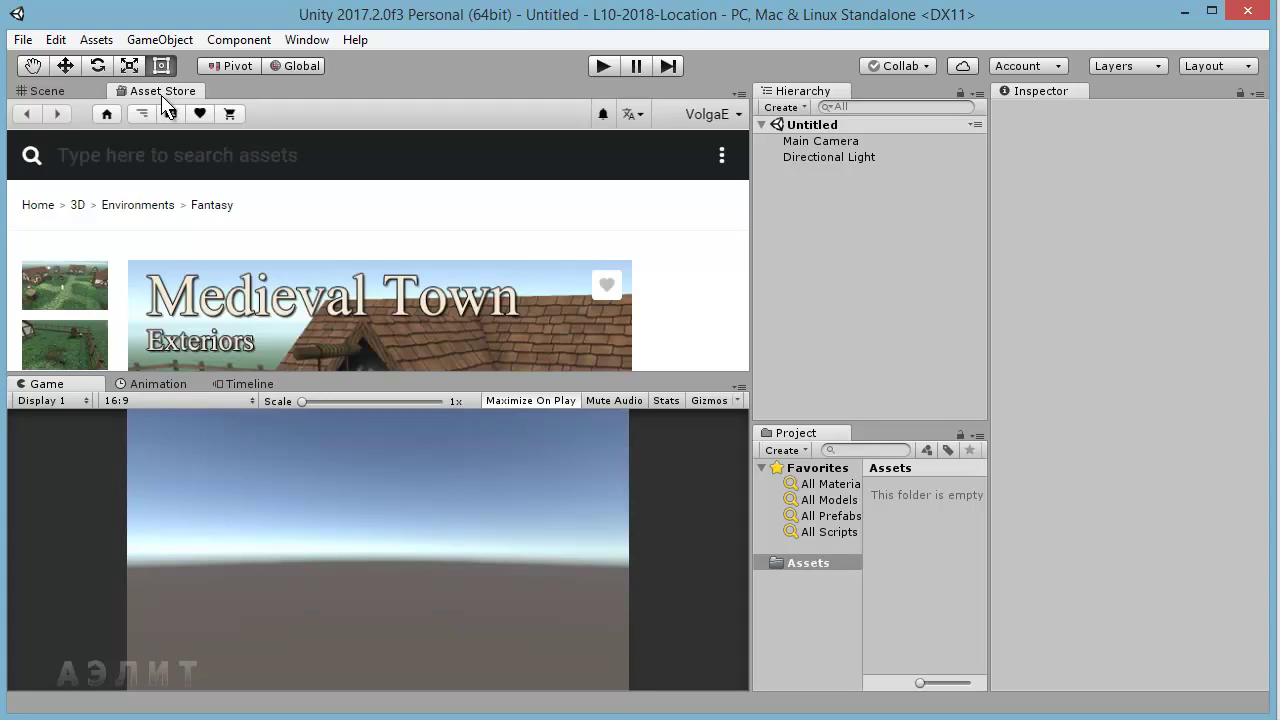
Check the editor's window list, then scroll the in-editor Medieval Town Exteriors page.
click(307, 42)
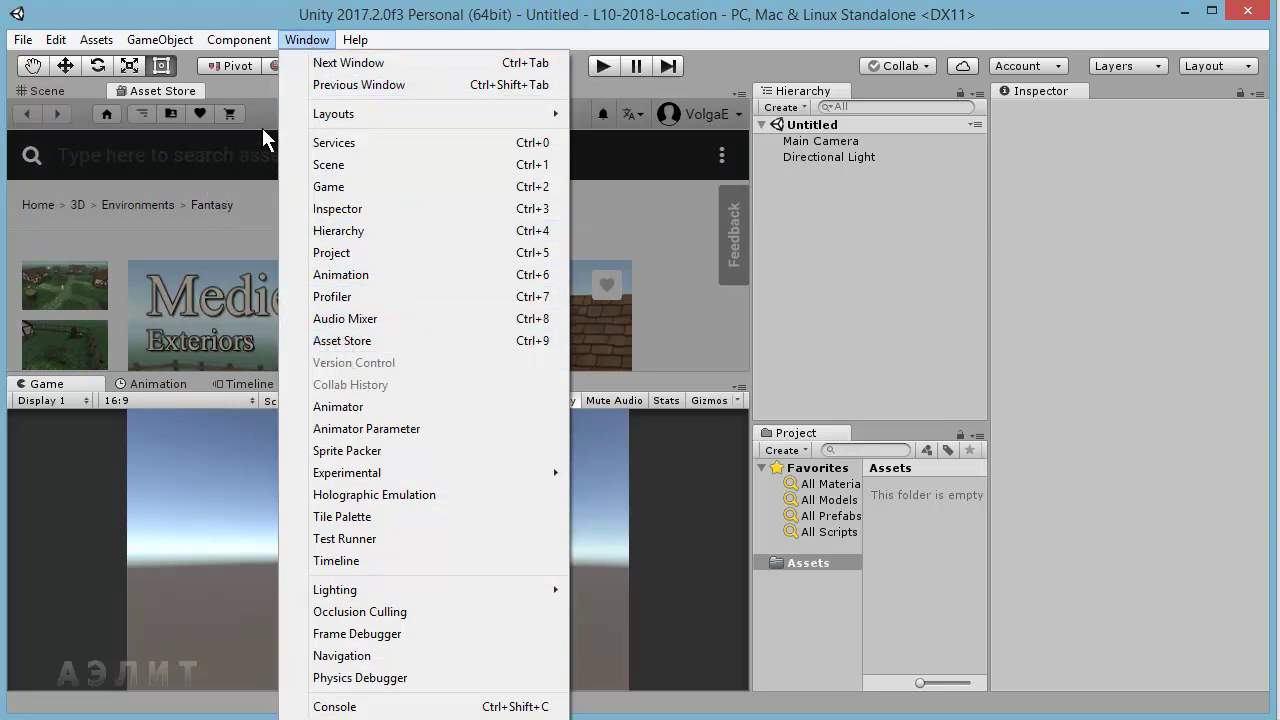
click(232, 206)
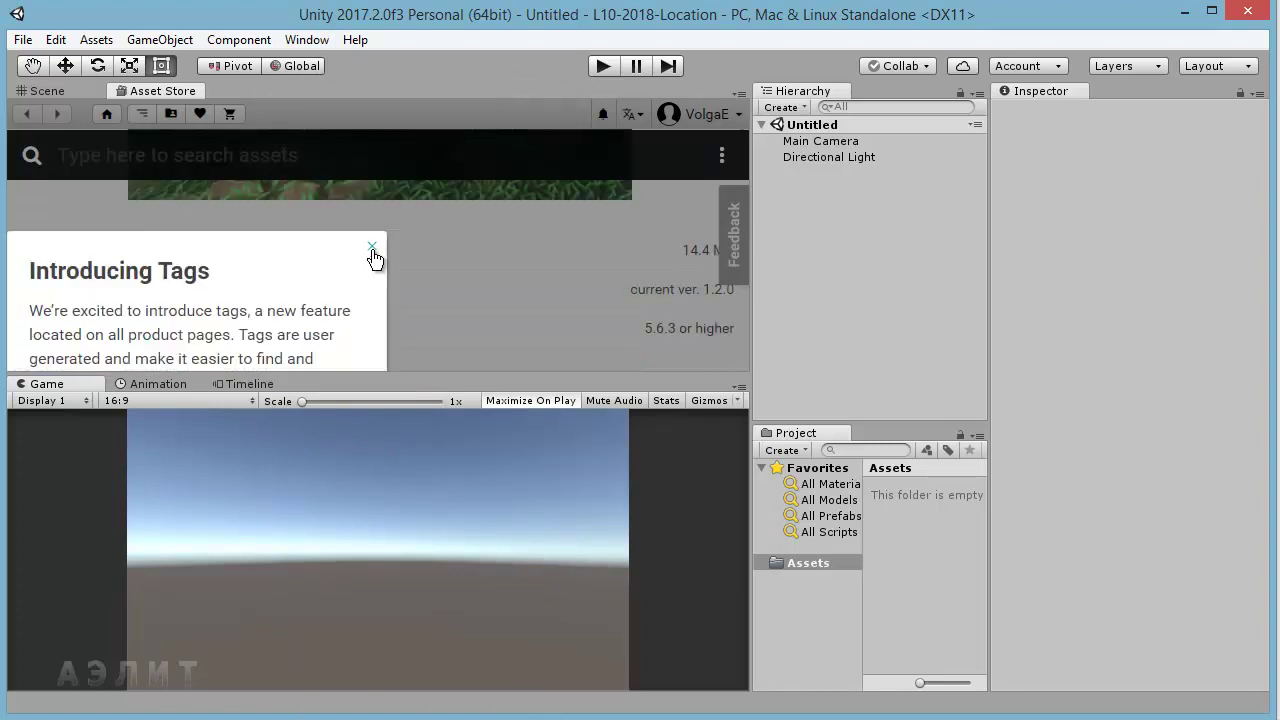
scroll(400, 255, down, 5)
scroll(556, 282, up, 1)
scroll(556, 284, up, 2)
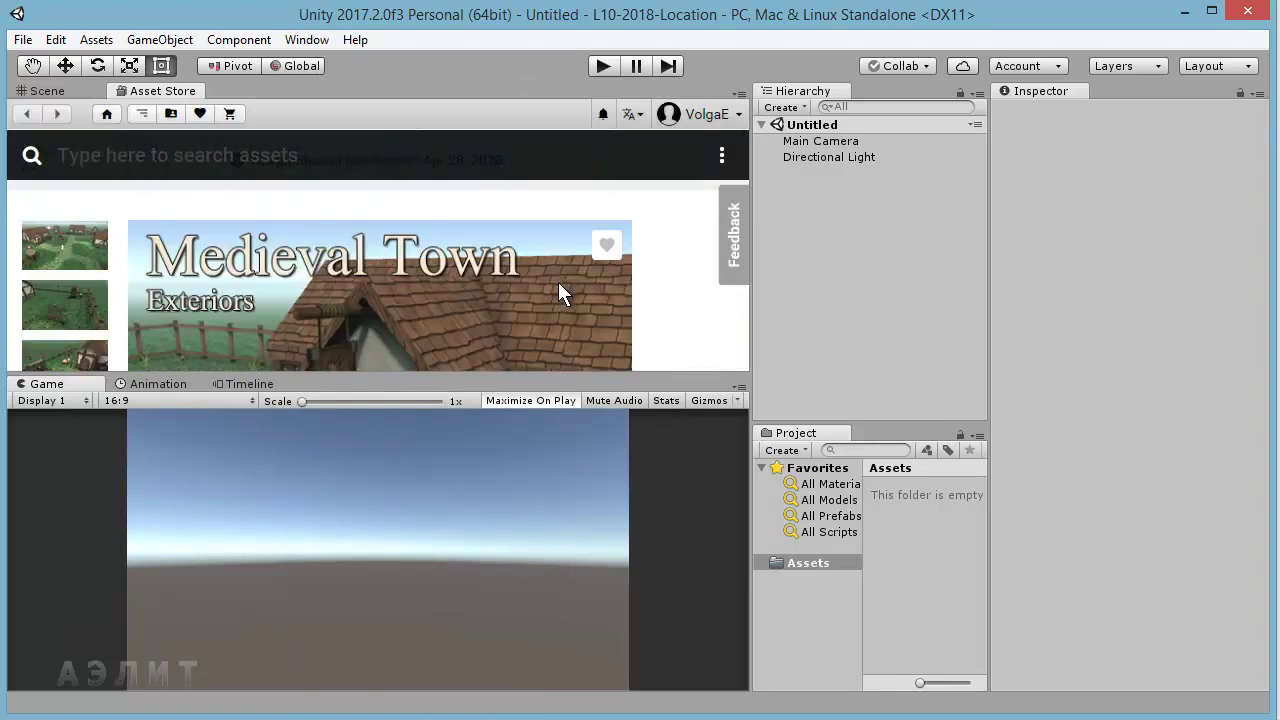
scroll(652, 277, down, 1)
scroll(650, 279, down, 1)
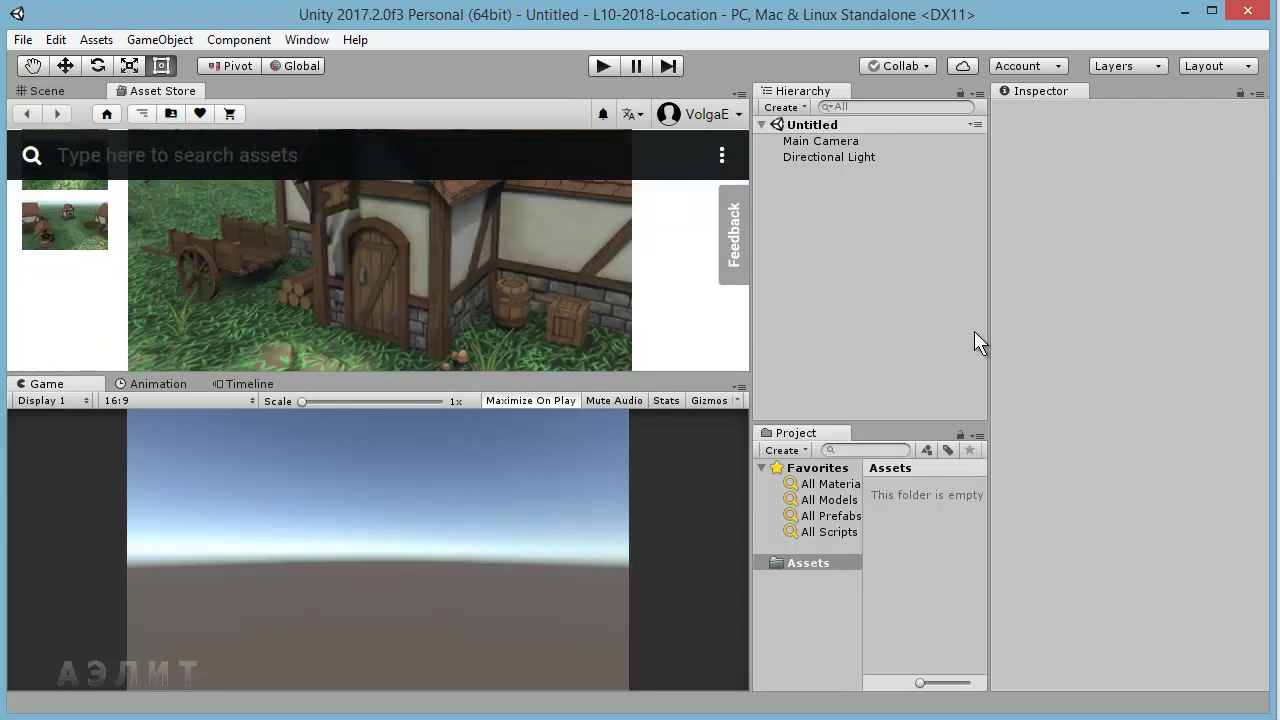
Resize the editor panels to enlarge the Asset Store panel showing package contents.
drag(987, 325, 992, 325)
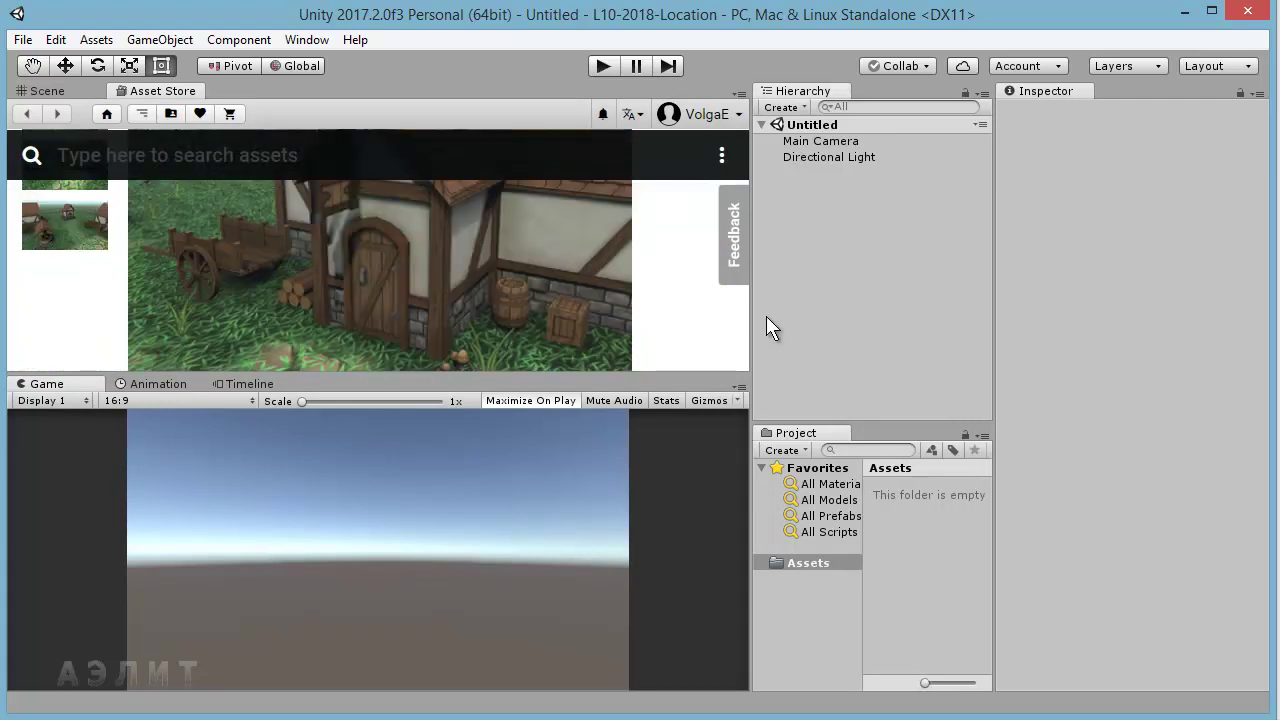
drag(750, 317, 894, 317)
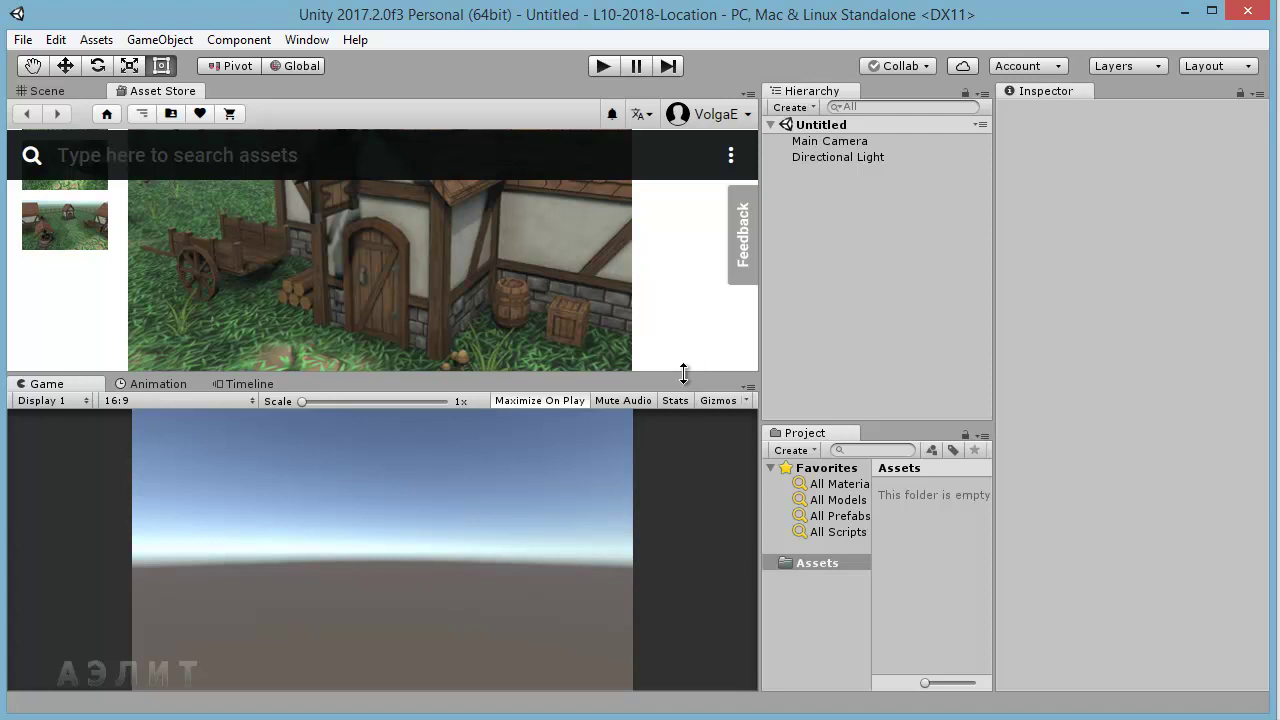
drag(684, 375, 672, 495)
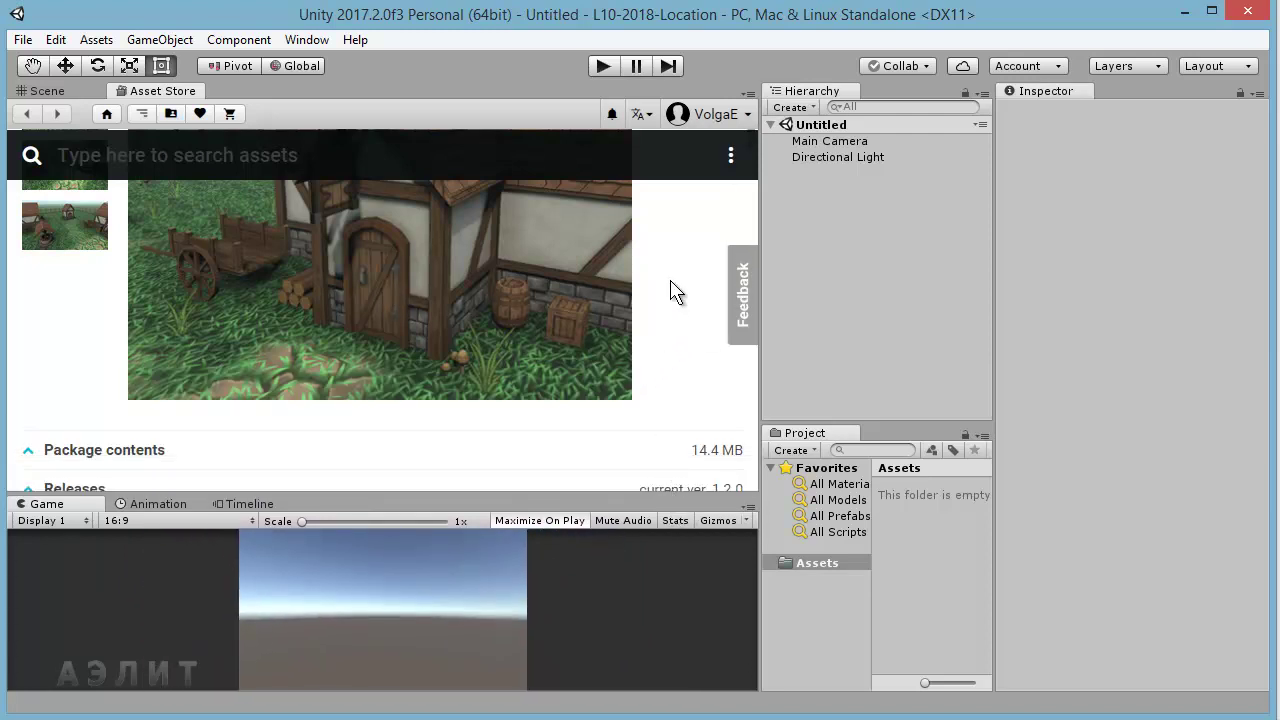
scroll(677, 272, up, 5)
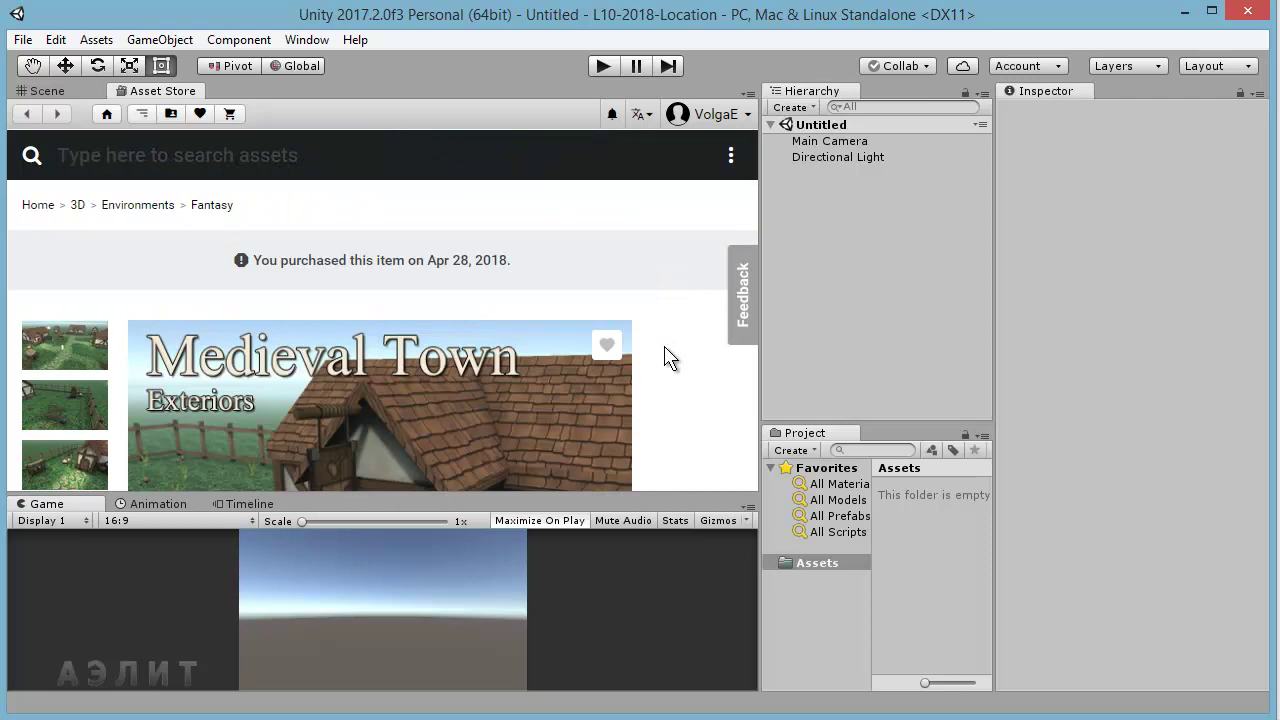
scroll(658, 315, down, 5)
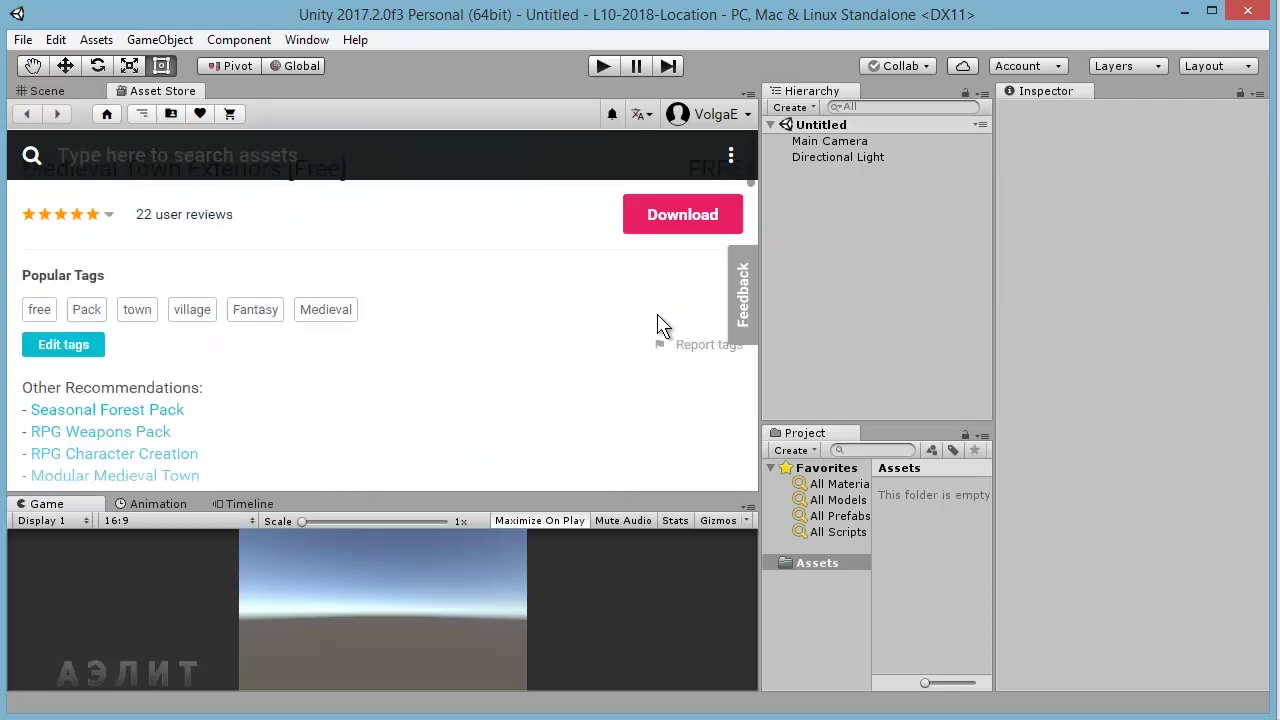
Scroll the Medieval Town Exteriors page while the package downloads.
scroll(605, 388, up, 1)
scroll(605, 388, up, 1)
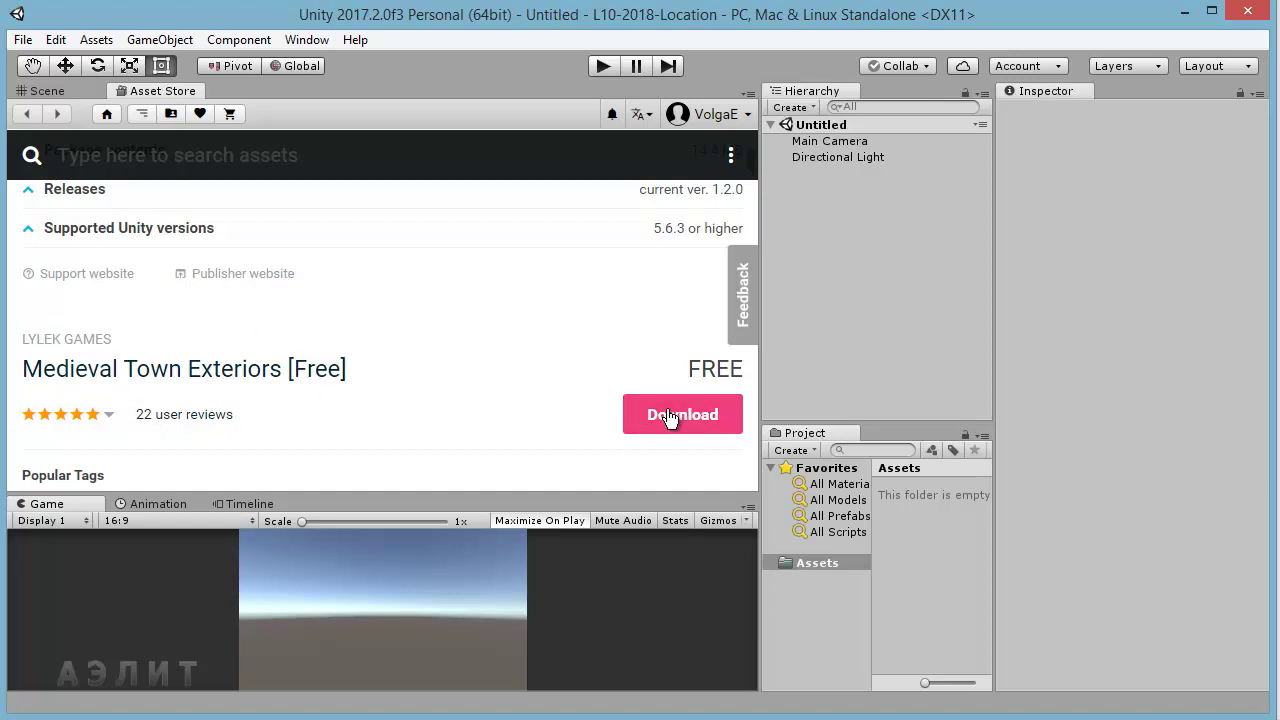
scroll(557, 343, down, 3)
scroll(545, 338, up, 3)
Import all files of the Medieval Town Exteriors package into the project.
click(681, 416)
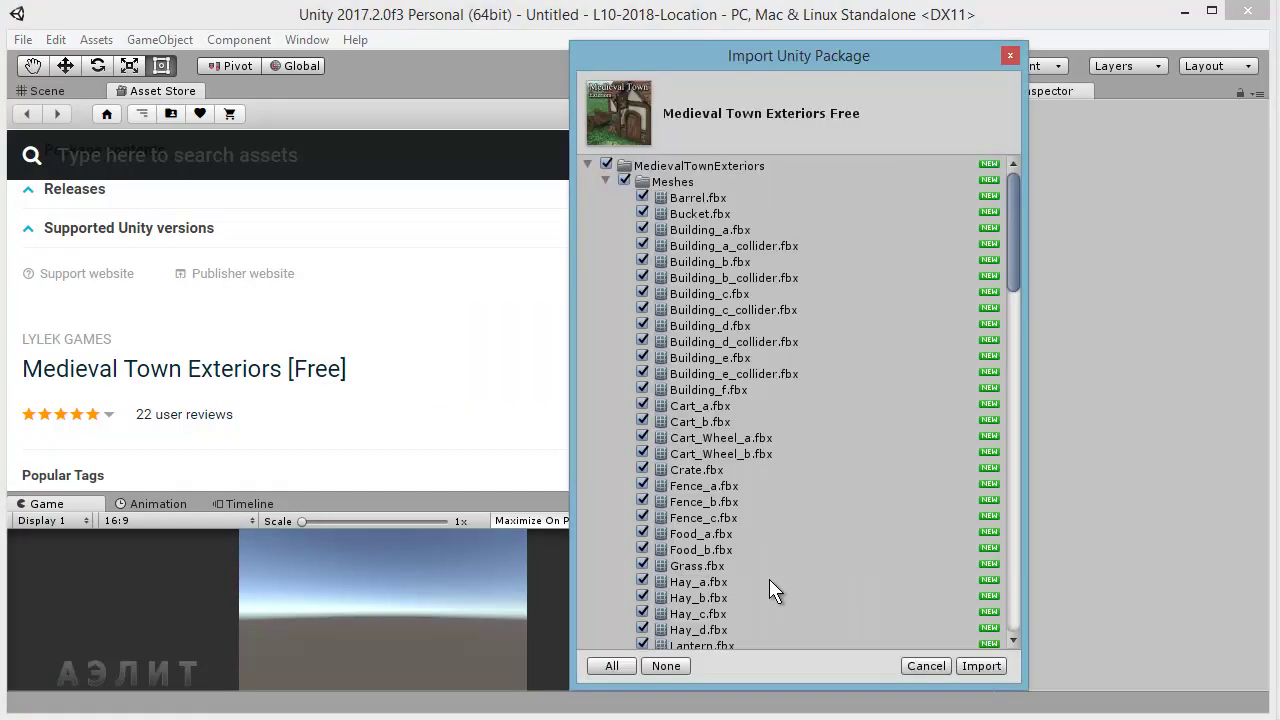
click(978, 665)
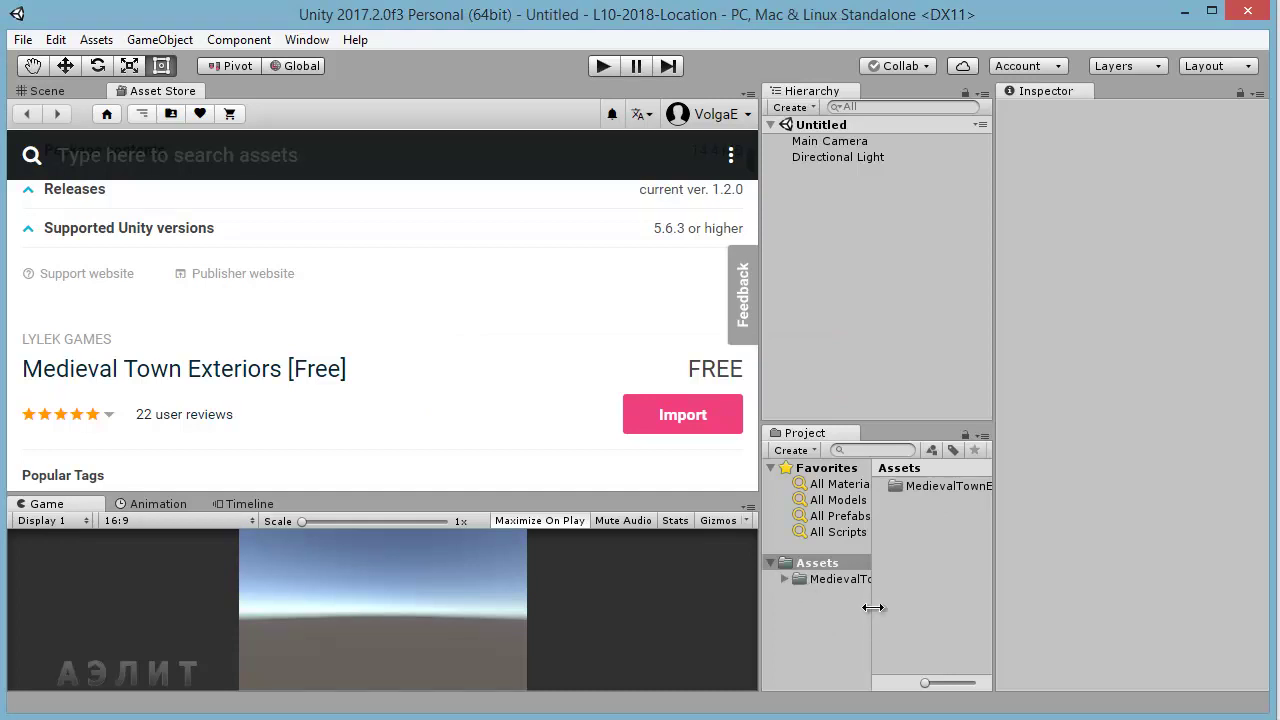
Widen the Hierarchy, Project and folder-tree panels and show the MedievalTownExteriors folder contents.
drag(763, 617, 600, 600)
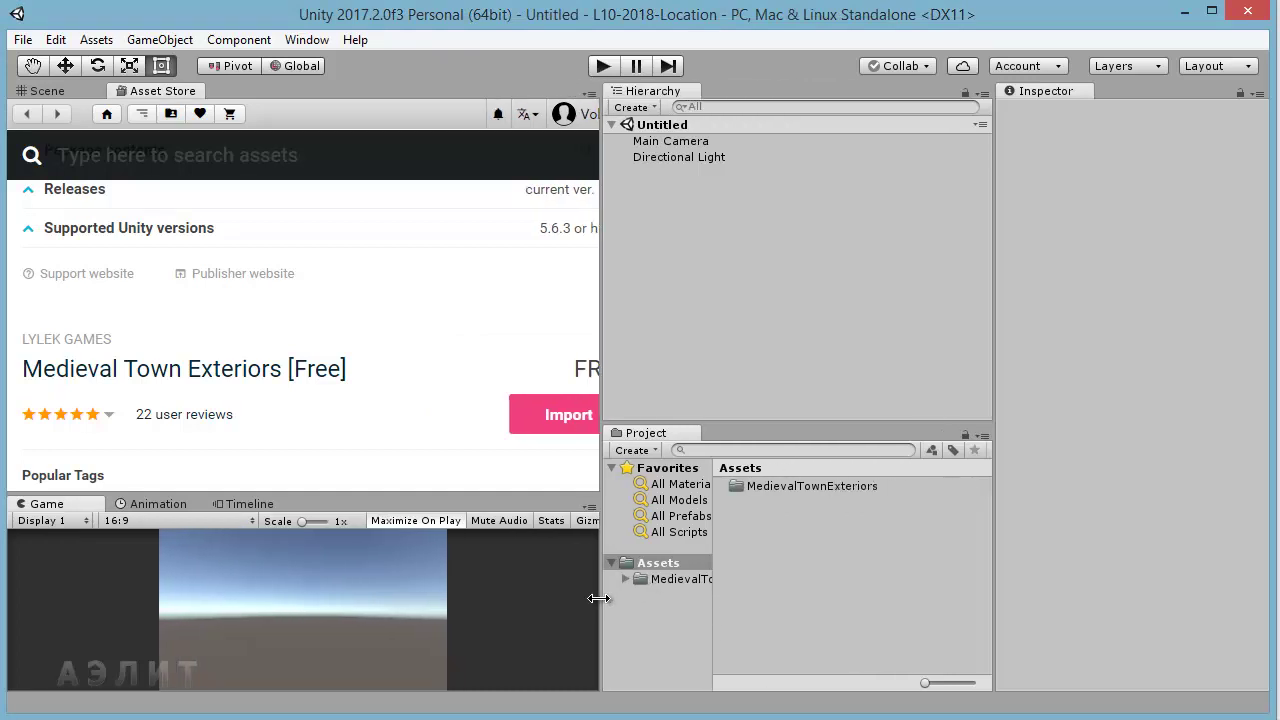
drag(784, 604, 848, 604)
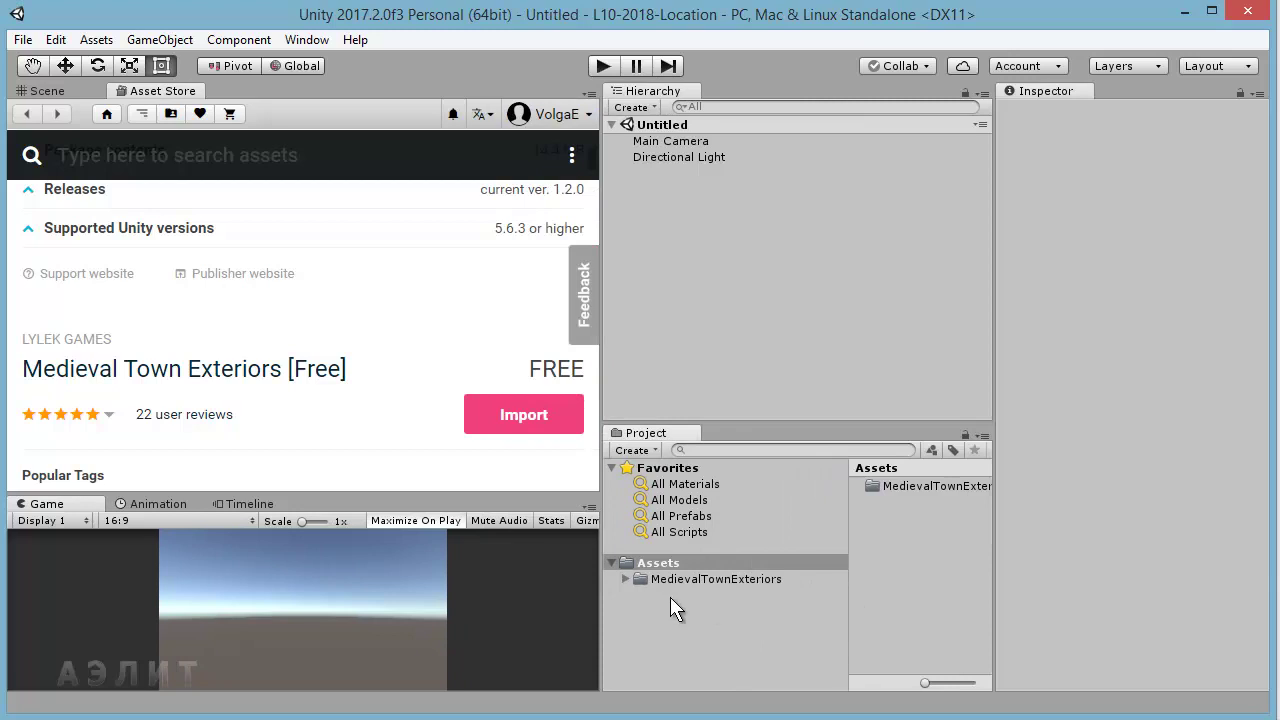
click(740, 580)
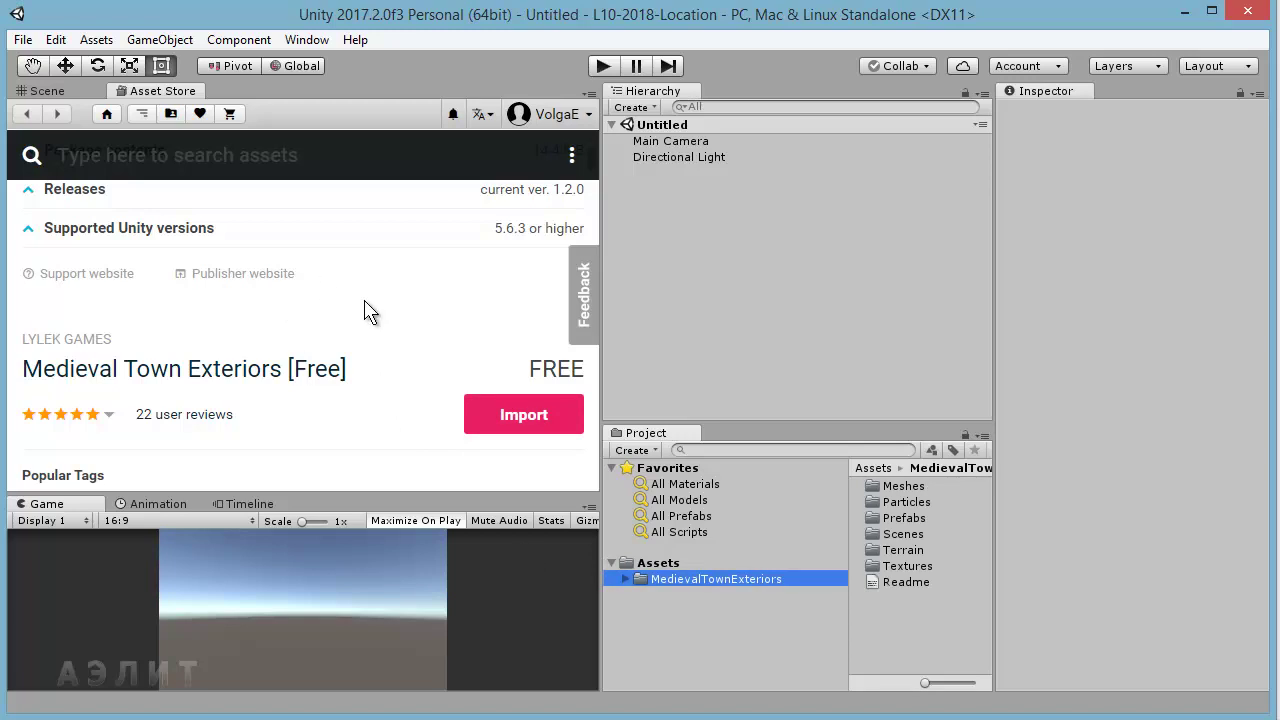
On the store page, expand Package contents, then open and close the Package Preview.
scroll(368, 310, up, 1)
click(106, 258)
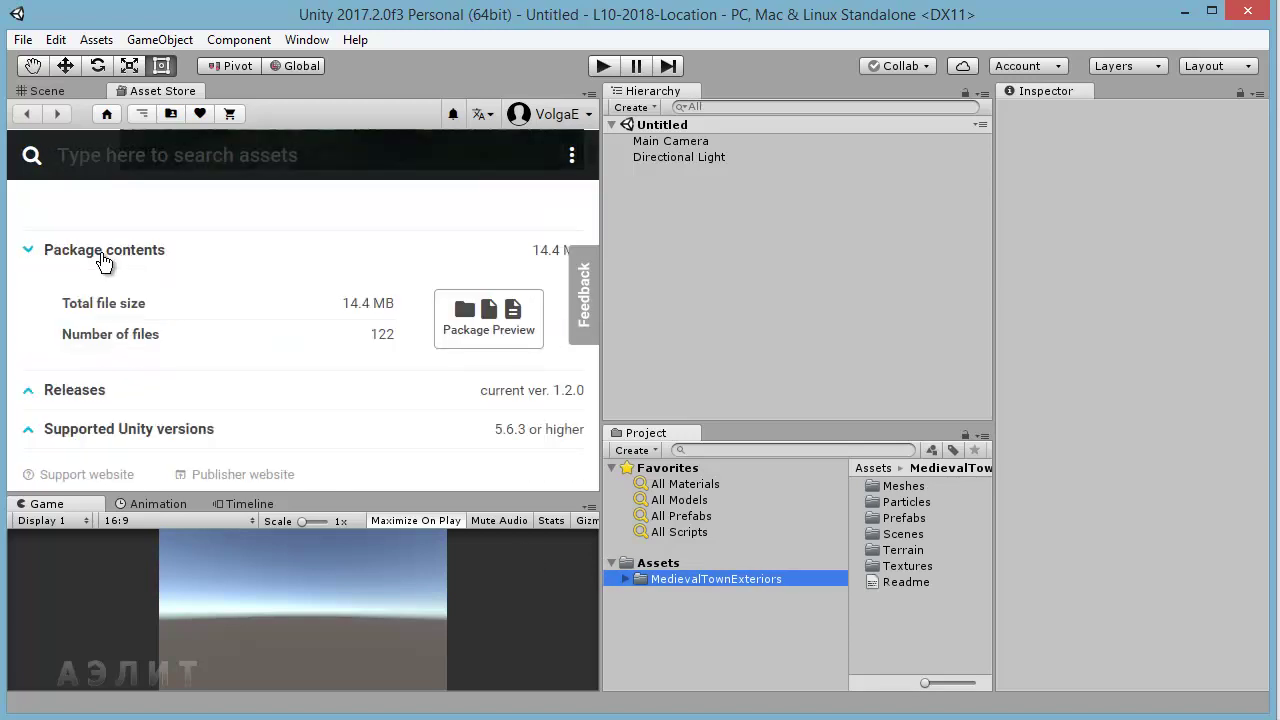
click(486, 322)
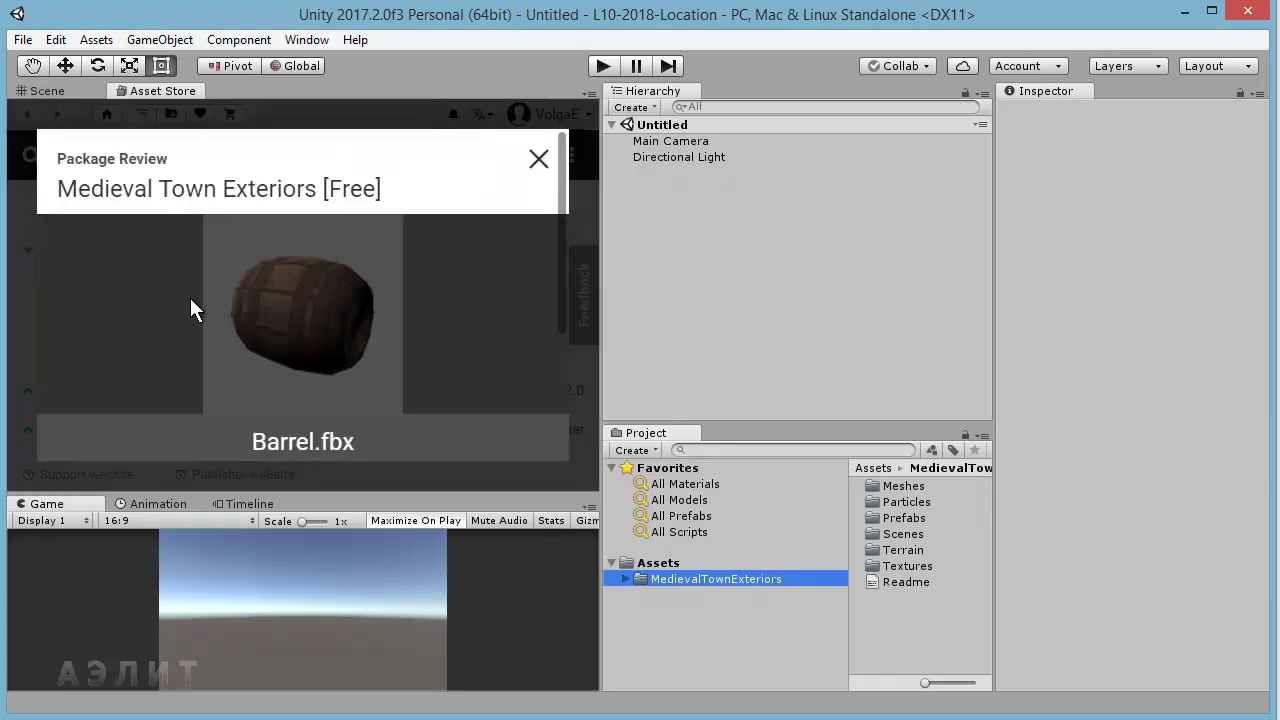
click(532, 168)
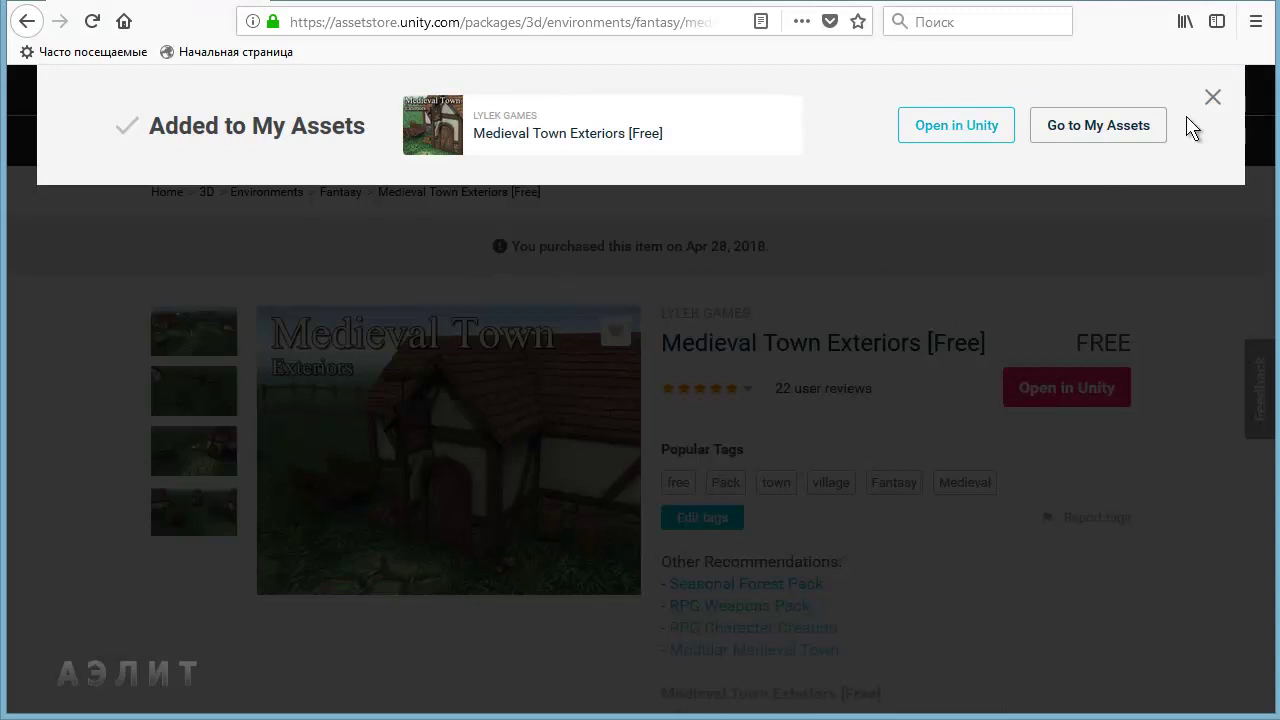
Expand Package contents again and browse the package's file list in Package Preview.
scroll(598, 415, down, 3)
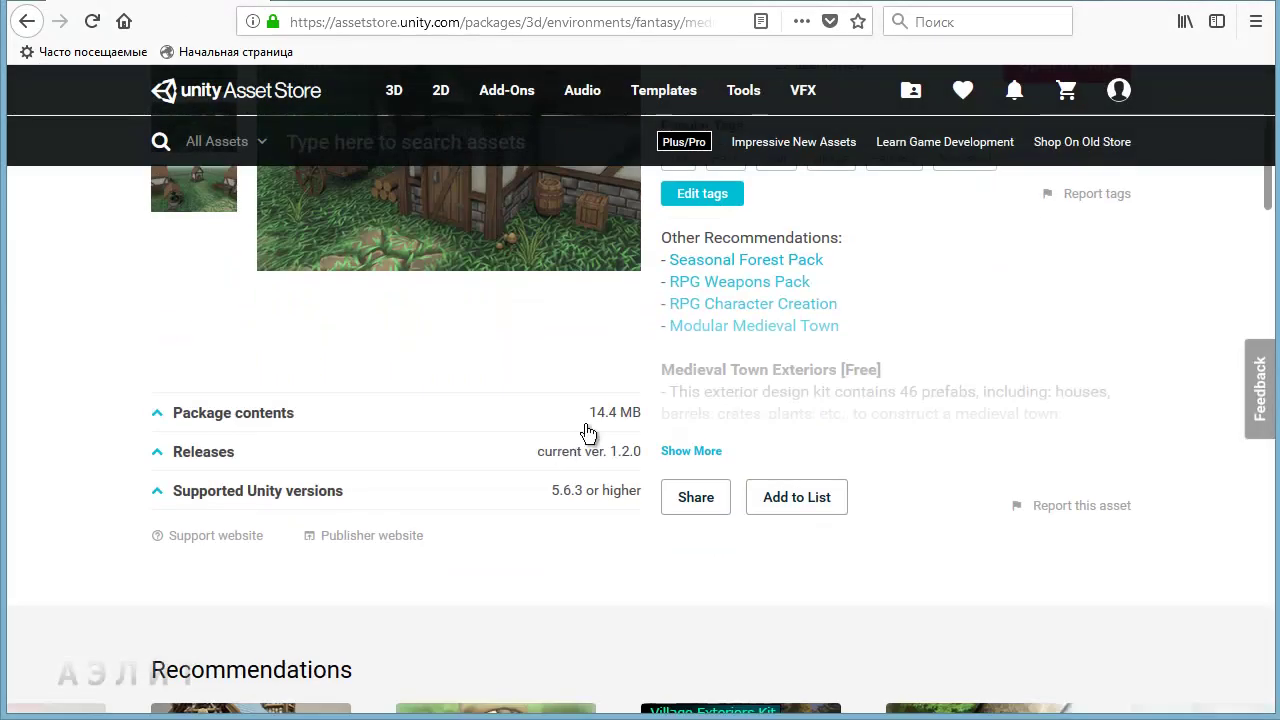
click(595, 422)
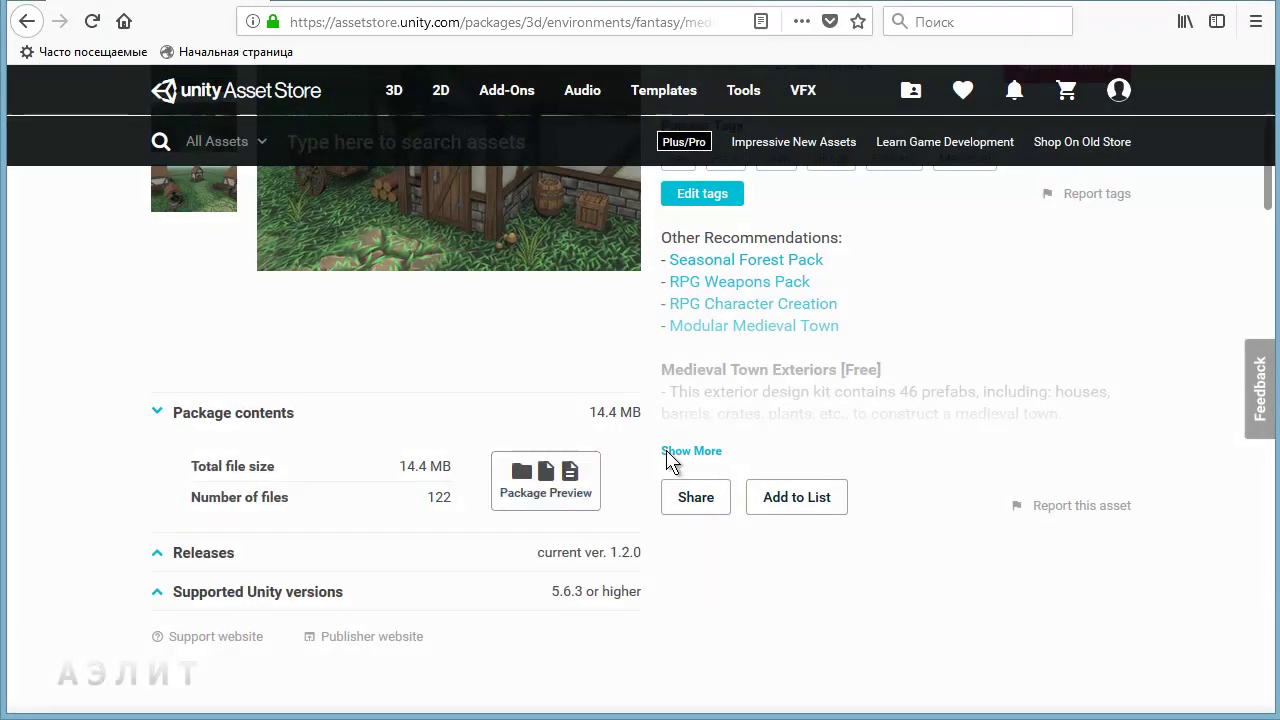
click(571, 478)
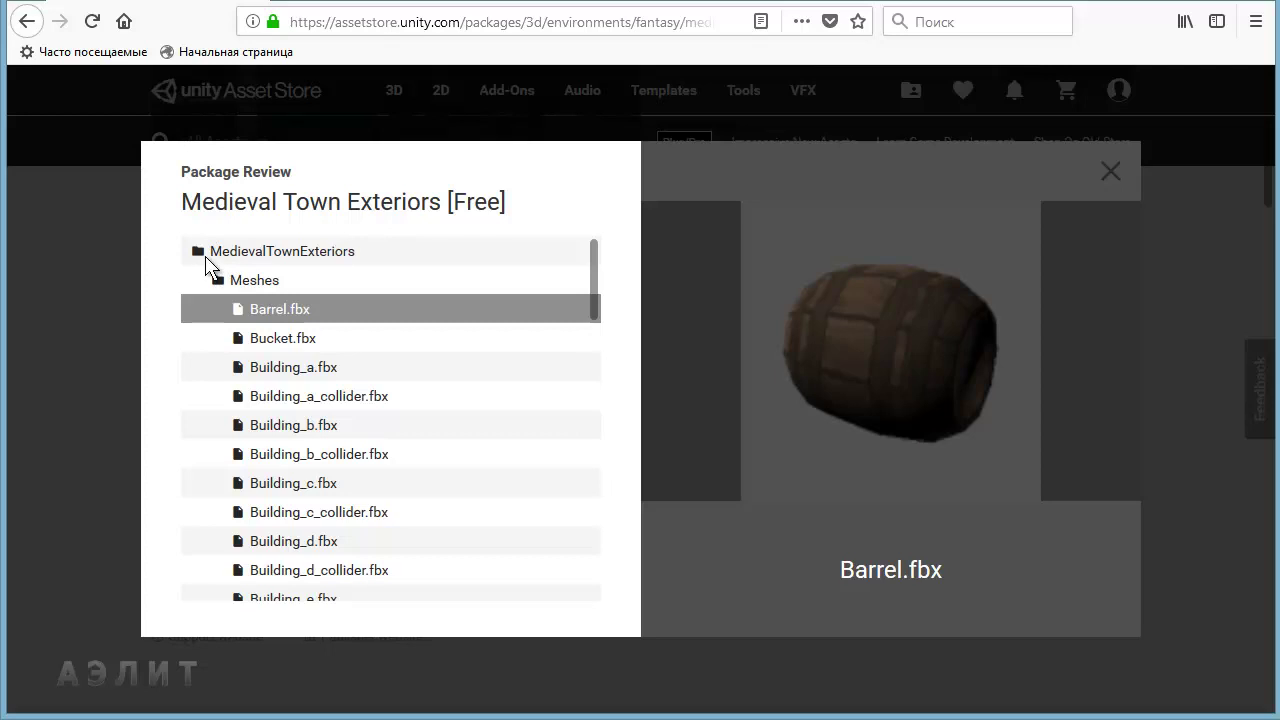
drag(211, 250, 374, 251)
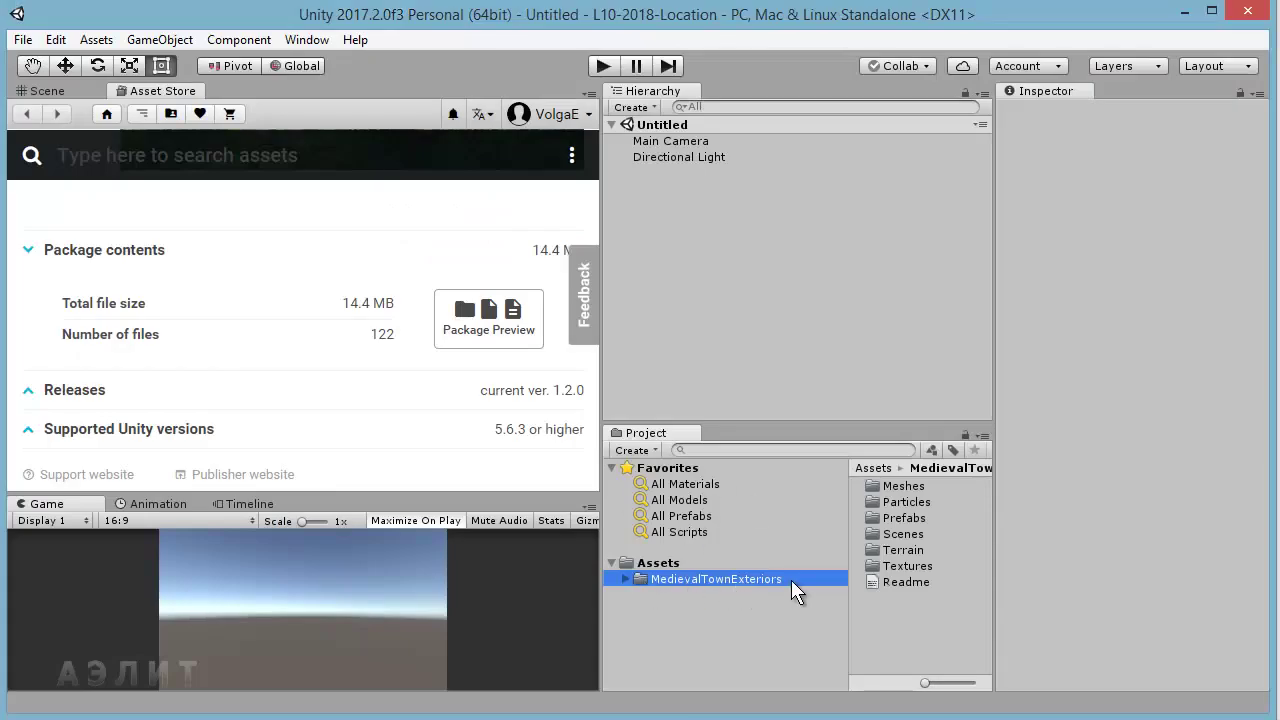
Open the Demo scene from the MedievalTownExteriors Scenes folder, keeping the folder name unchanged.
click(639, 581)
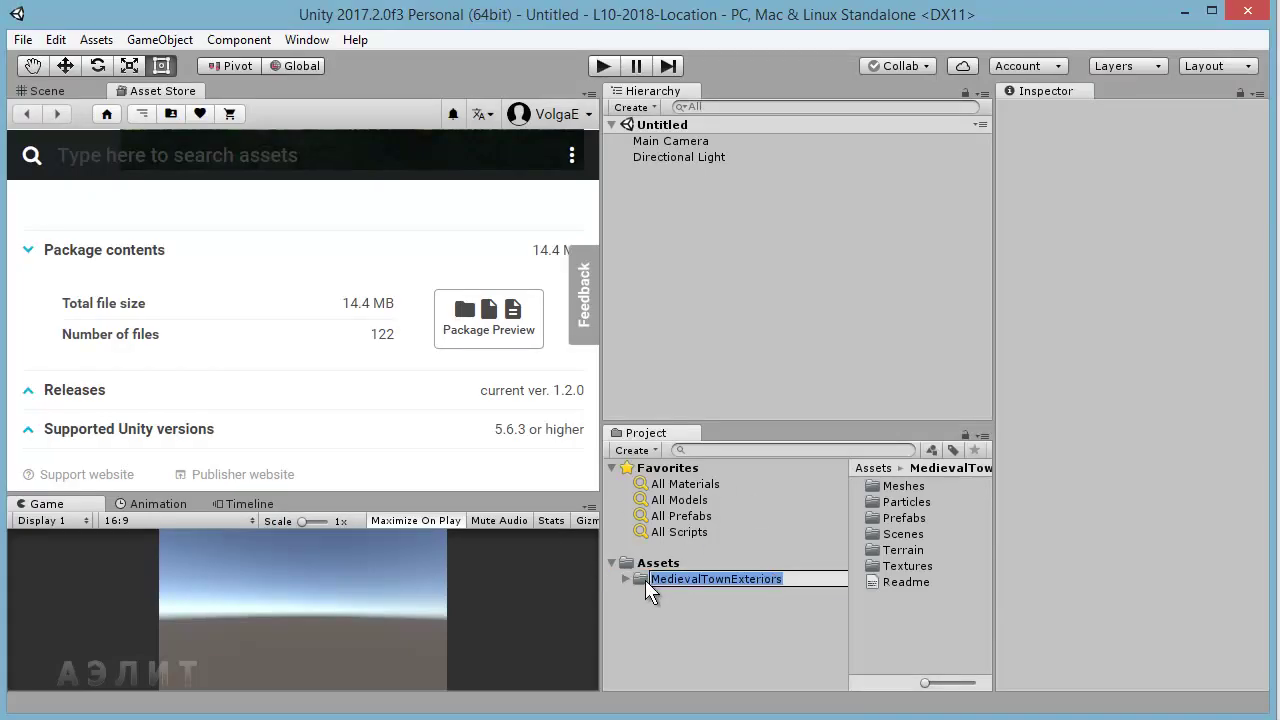
click(646, 581)
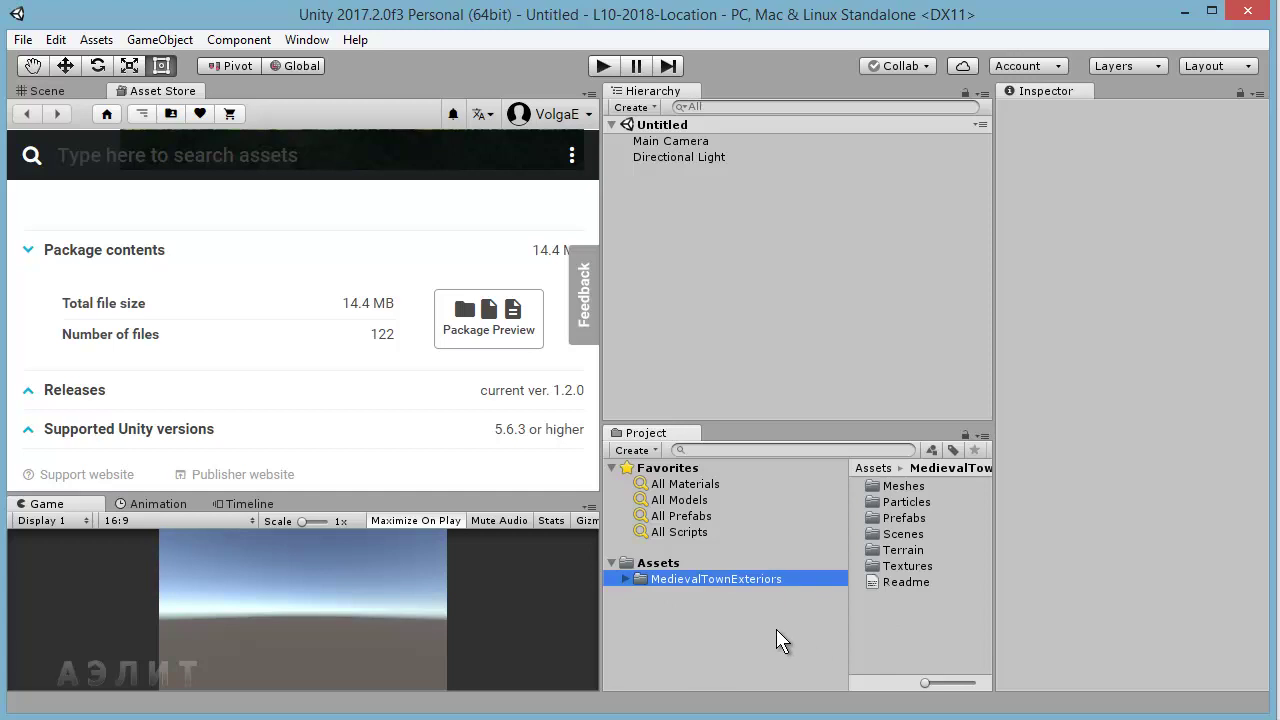
double_click(876, 534)
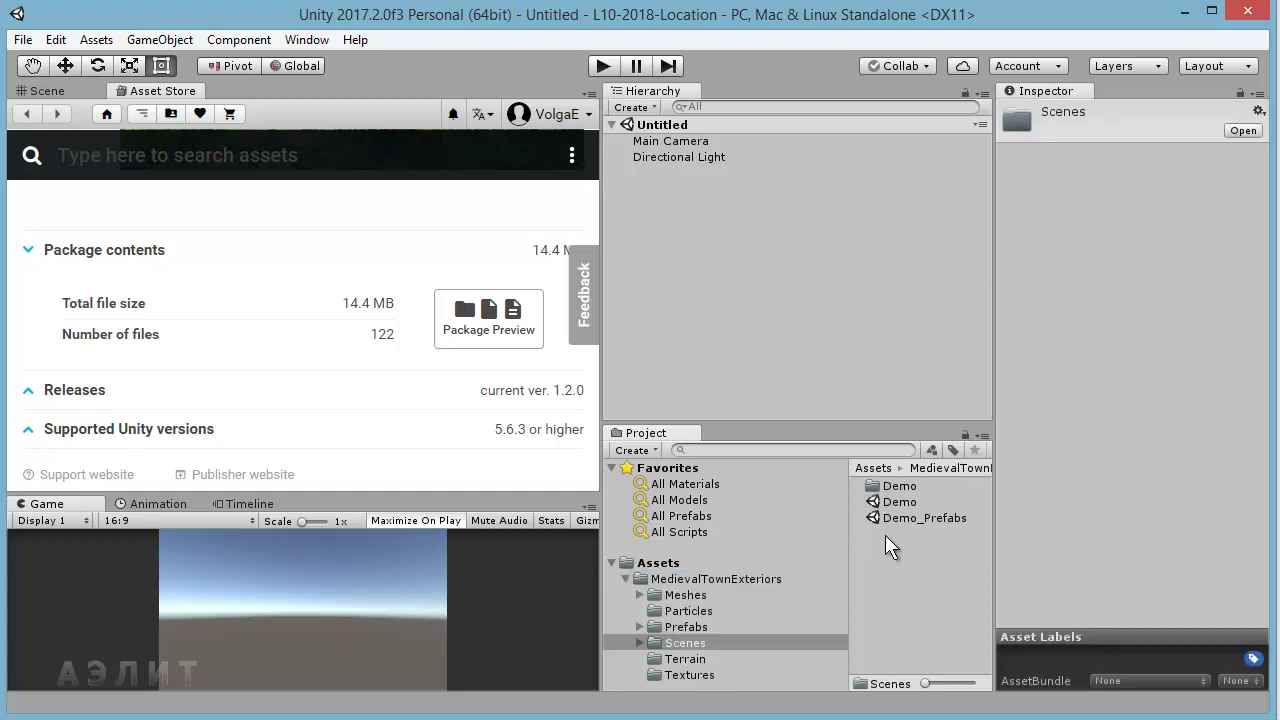
click(895, 503)
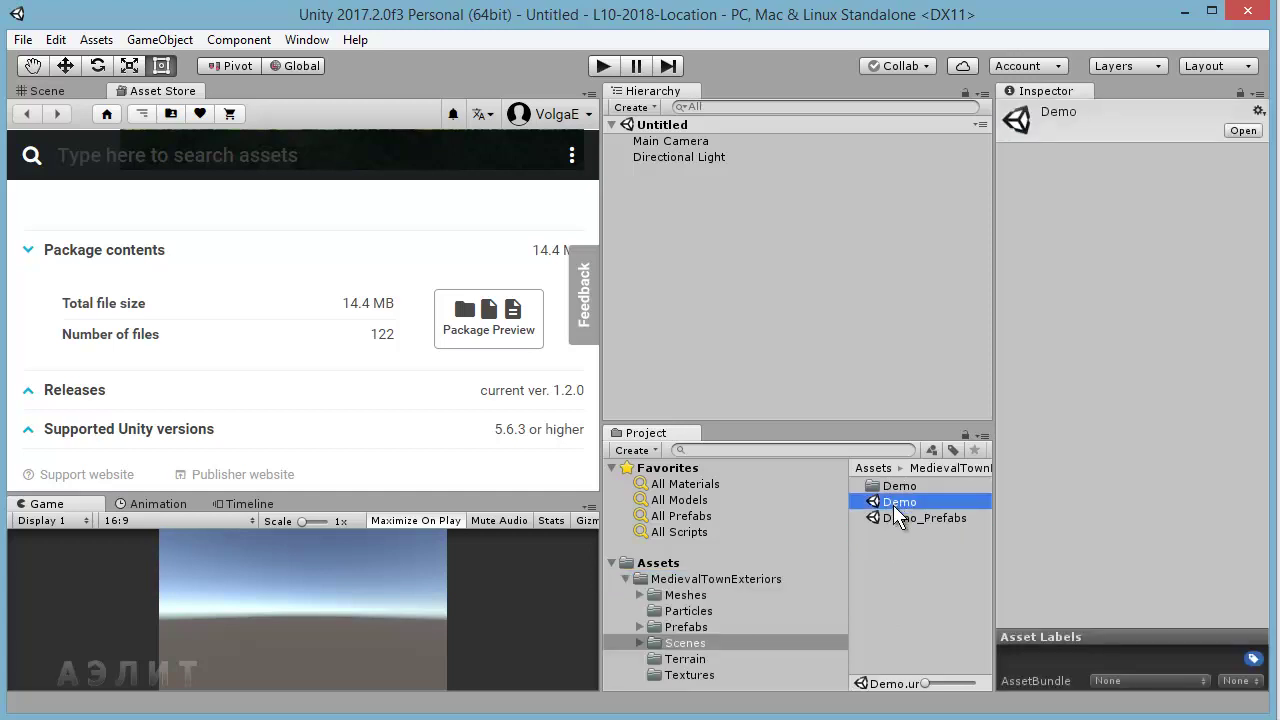
double_click(851, 509)
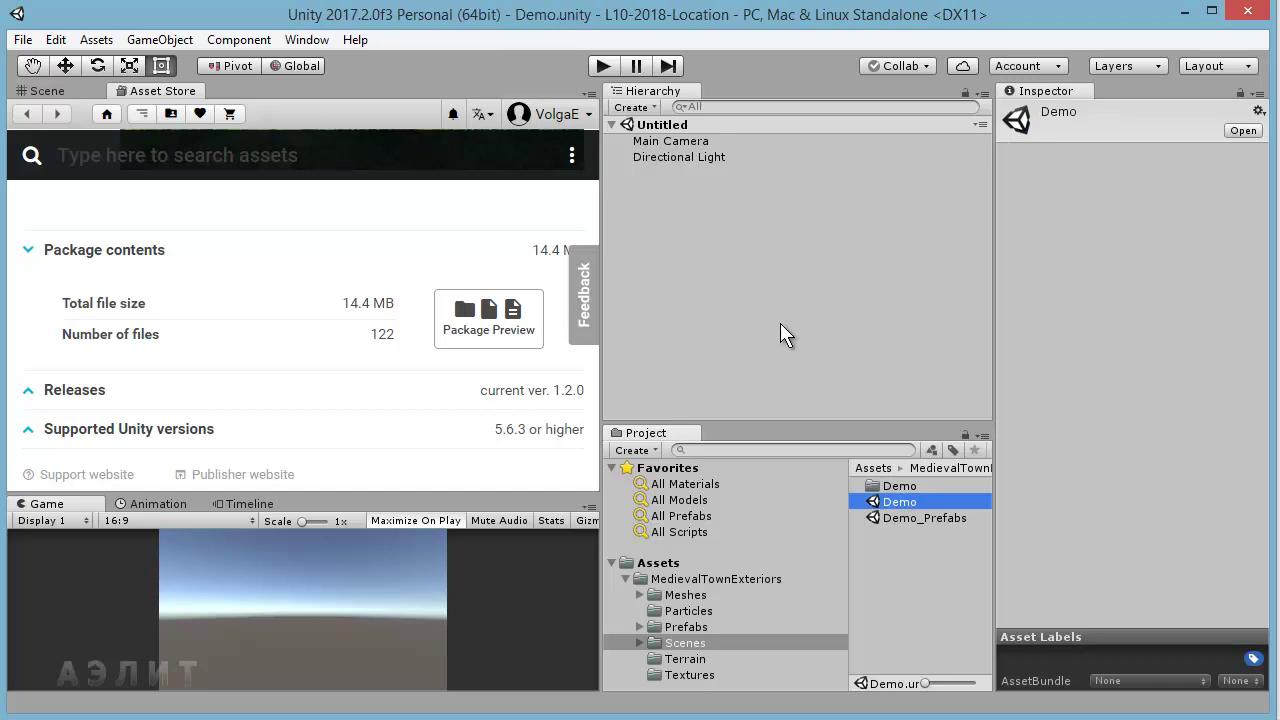
Switch to the Scene view, zoom out and pan across the medieval village.
click(56, 92)
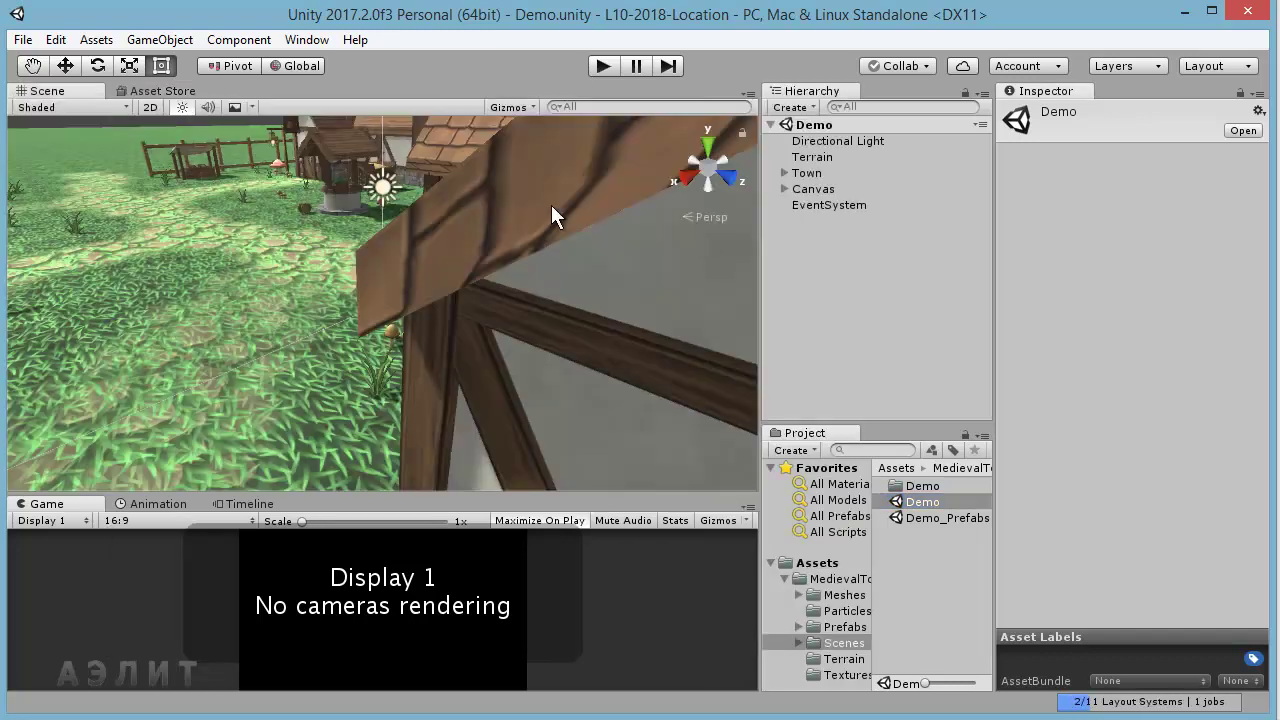
scroll(276, 351, down, 3)
scroll(329, 297, down, 3)
scroll(330, 298, down, 3)
scroll(476, 329, down, 2)
scroll(461, 362, down, 3)
mouse_move(422, 399)
middle_down()
mouse_move(512, 346)
mouse_move(580, 406)
mouse_move(640, 391)
mouse_move(668, 363)
middle_up()
Zoom and orbit around the village to frame the timber-framed houses up close.
scroll(628, 360, up, 3)
scroll(583, 346, up, 3)
scroll(590, 320, up, 3)
scroll(590, 285, down, 3)
scroll(580, 310, down, 3)
scroll(600, 335, down, 1)
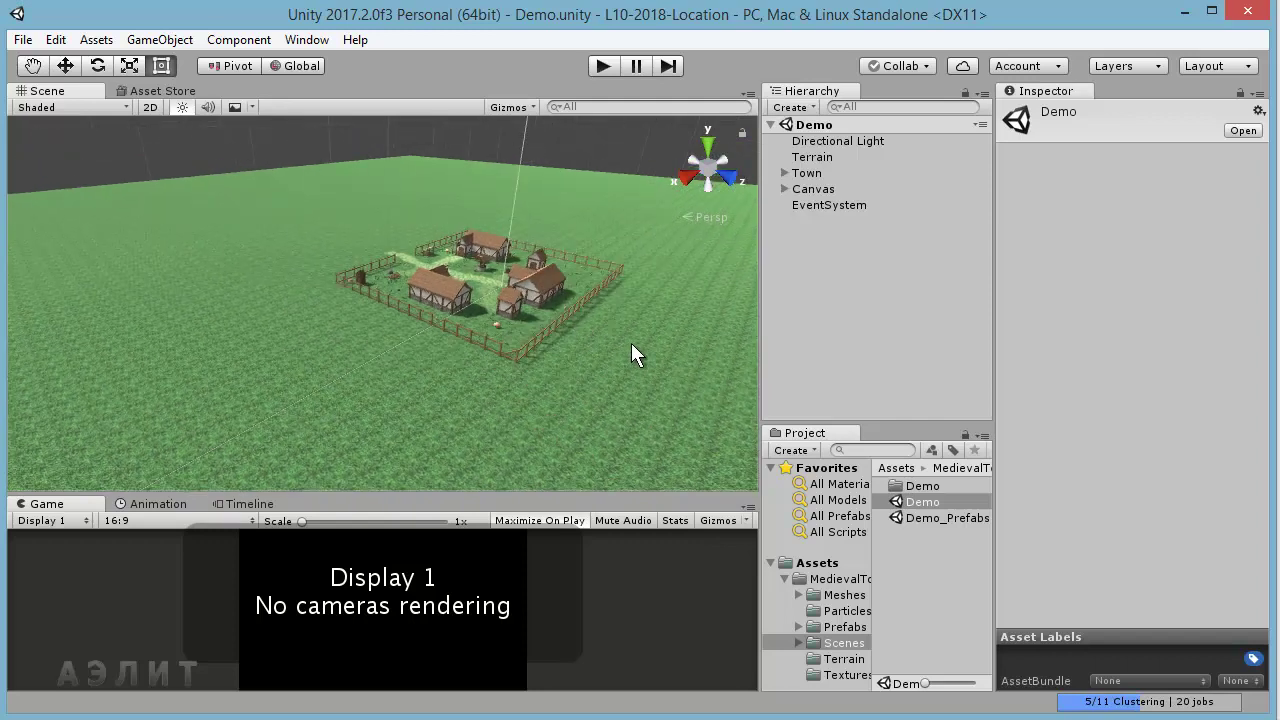
mouse_move(578, 318)
alt+mouse_down()
mouse_move(437, 346)
mouse_move(409, 370)
alt+mouse_up()
scroll(315, 400, up, 2)
scroll(320, 387, up, 2)
mouse_move(327, 383)
alt+mouse_down()
mouse_move(286, 380)
mouse_move(432, 278)
alt+mouse_up()
scroll(428, 287, up, 2)
scroll(428, 287, up, 2)
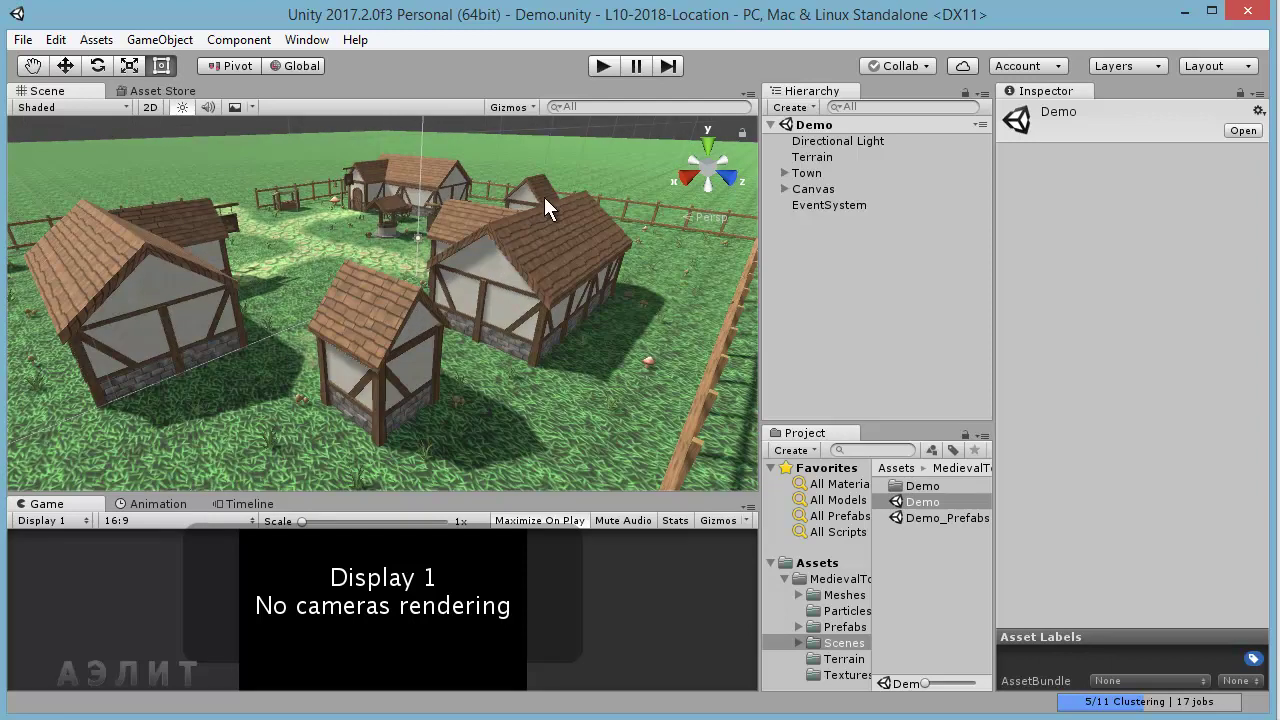